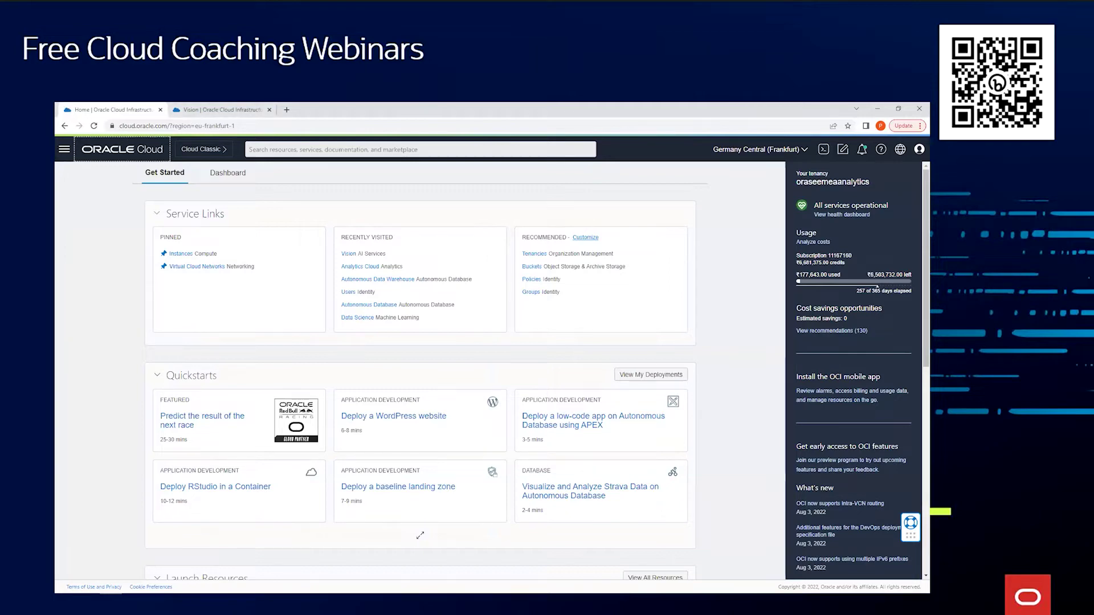
Open the Vision service from the AI Services under Analytics & AI.
{"action": "left_click", "coordinate": [63, 149]}
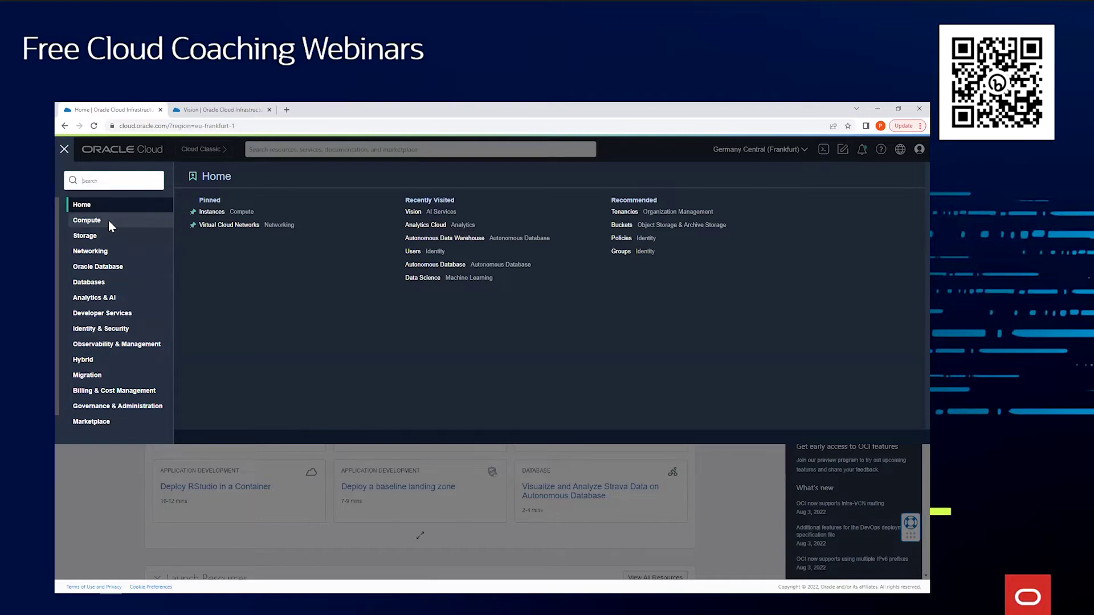
{"action": "left_click", "coordinate": [99, 298]}
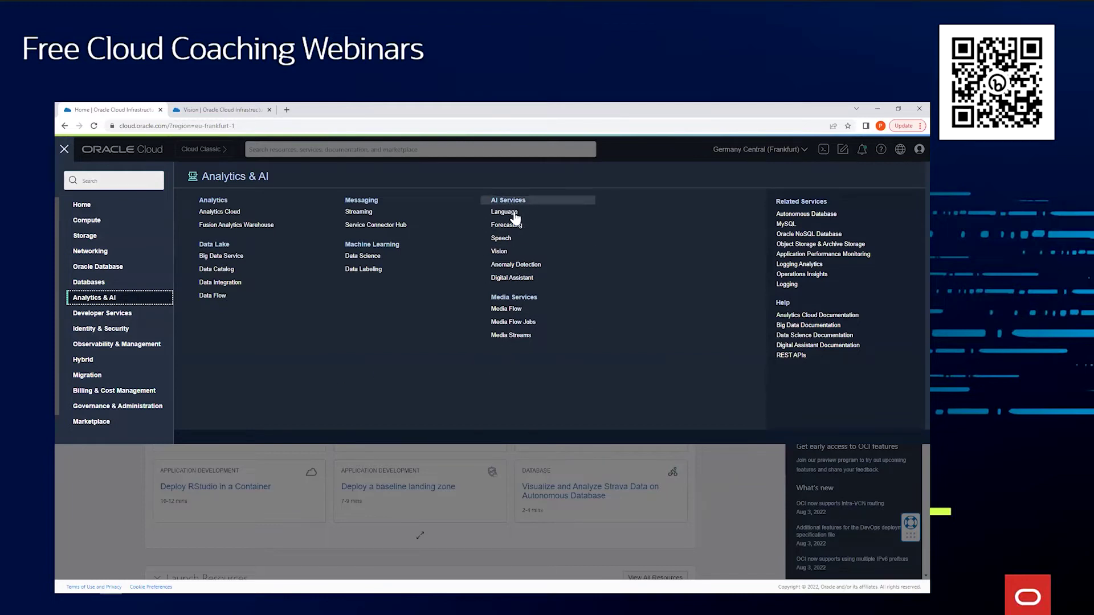
{"action": "left_click", "coordinate": [500, 252]}
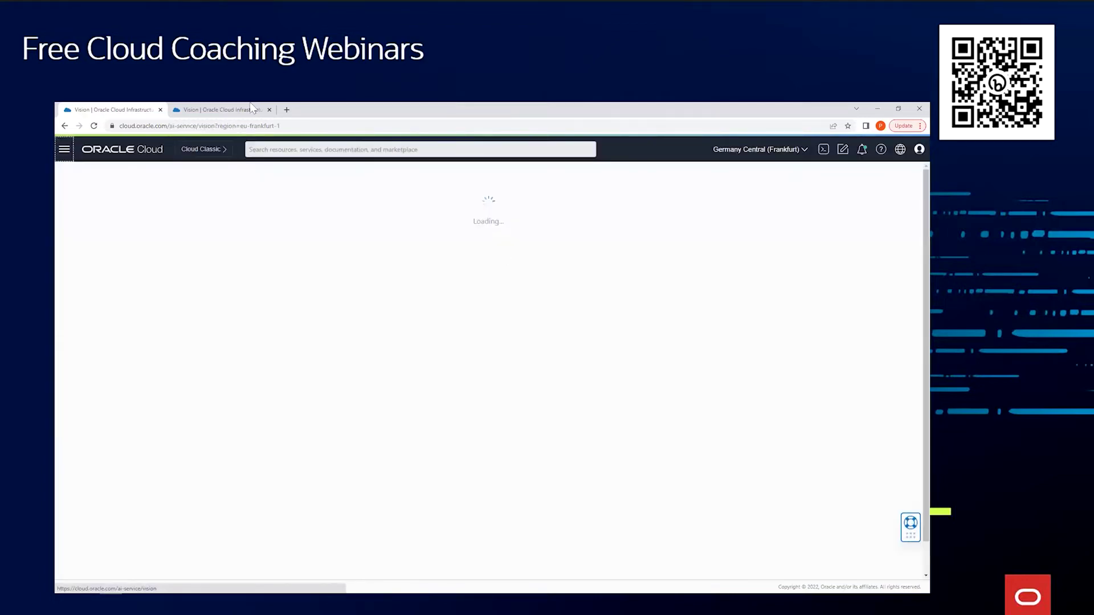
Switch to the Vision page already open in the browser and open its Document AI demo.
{"action": "left_click", "coordinate": [225, 108]}
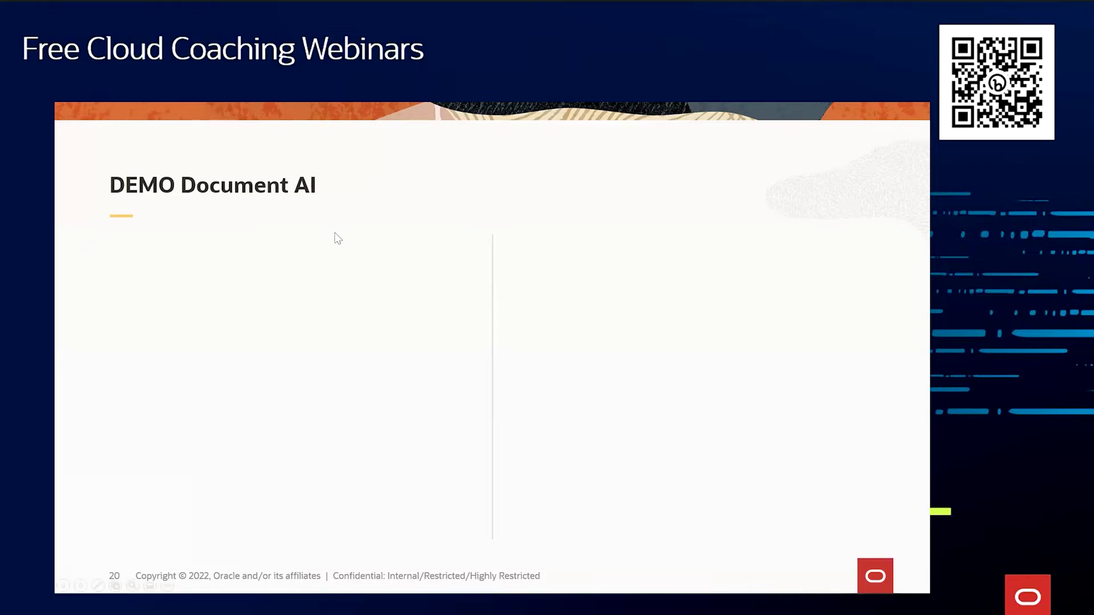
{"action": "key", "text": "alt+Tab"}
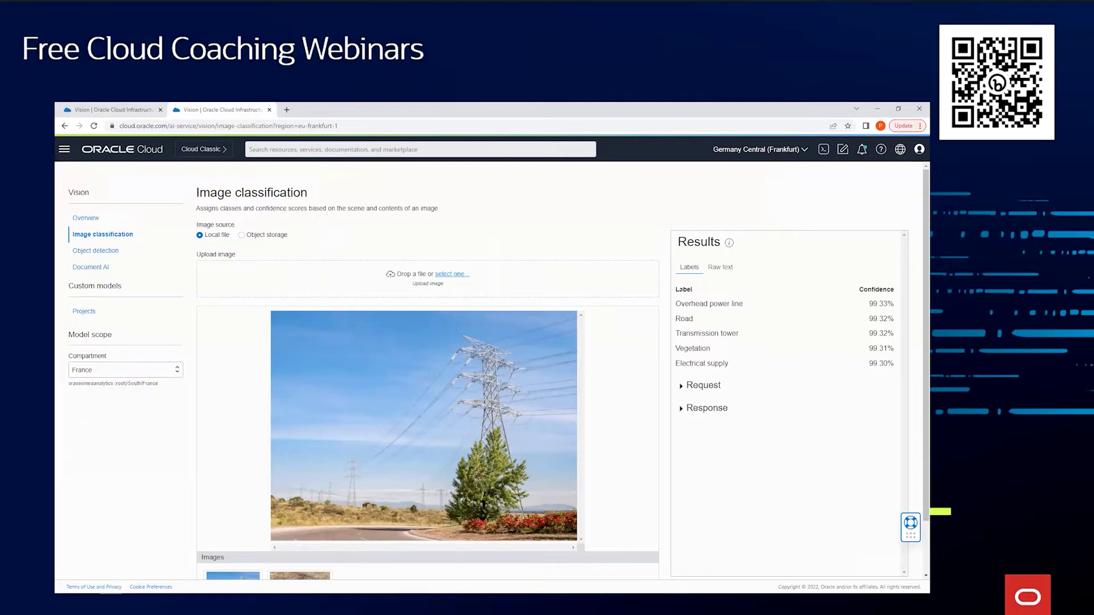
{"action": "left_click", "coordinate": [91, 268]}
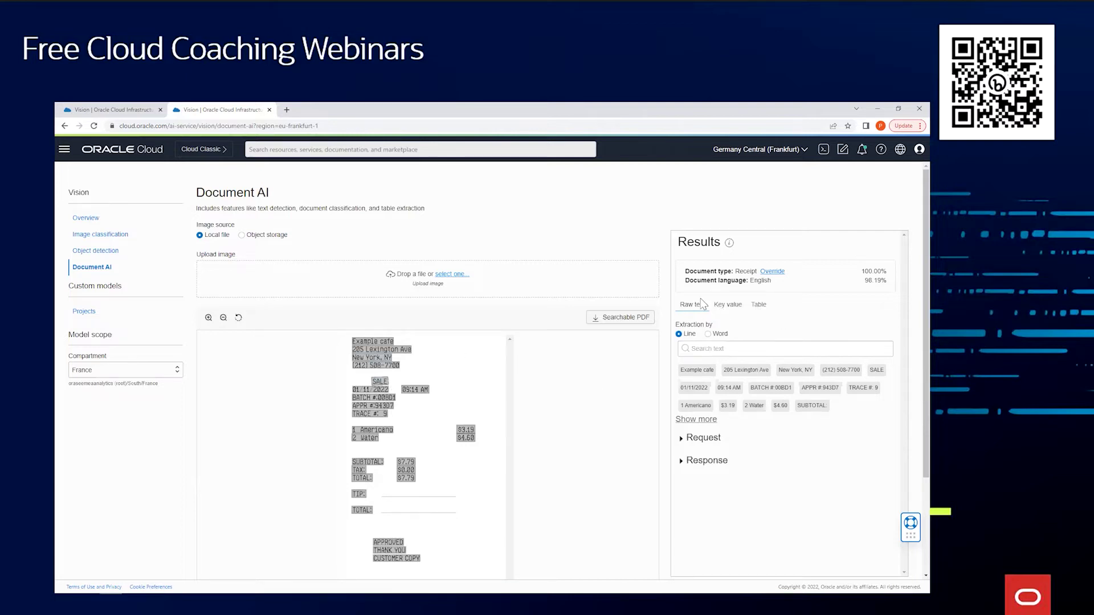
View the receipt's raw text extracted by word and by line, and its extracted key values.
{"action": "left_click", "coordinate": [714, 337]}
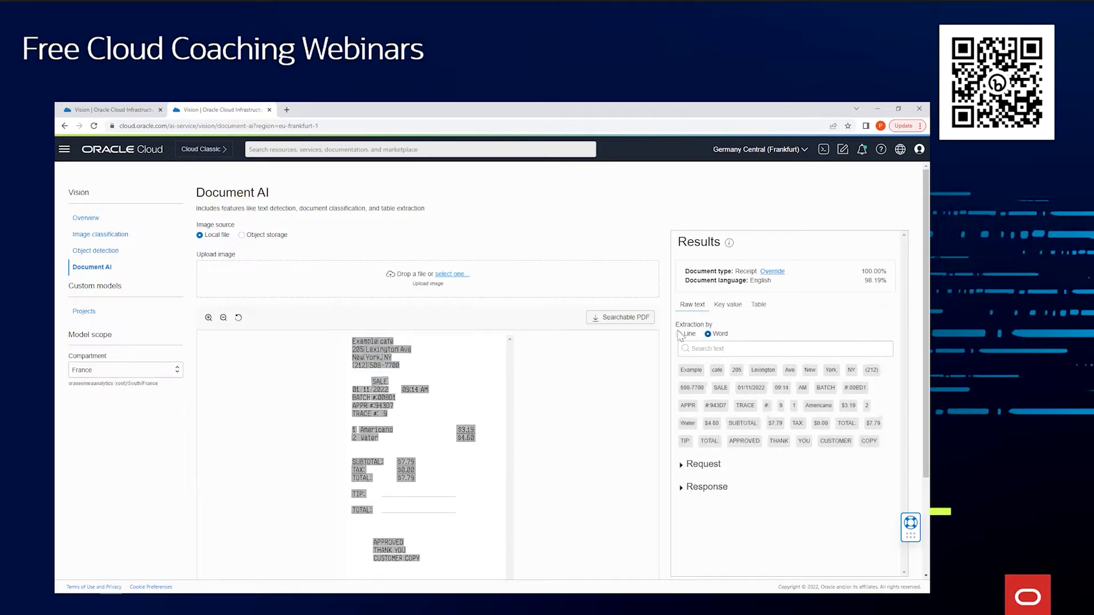
{"action": "left_click", "coordinate": [679, 334]}
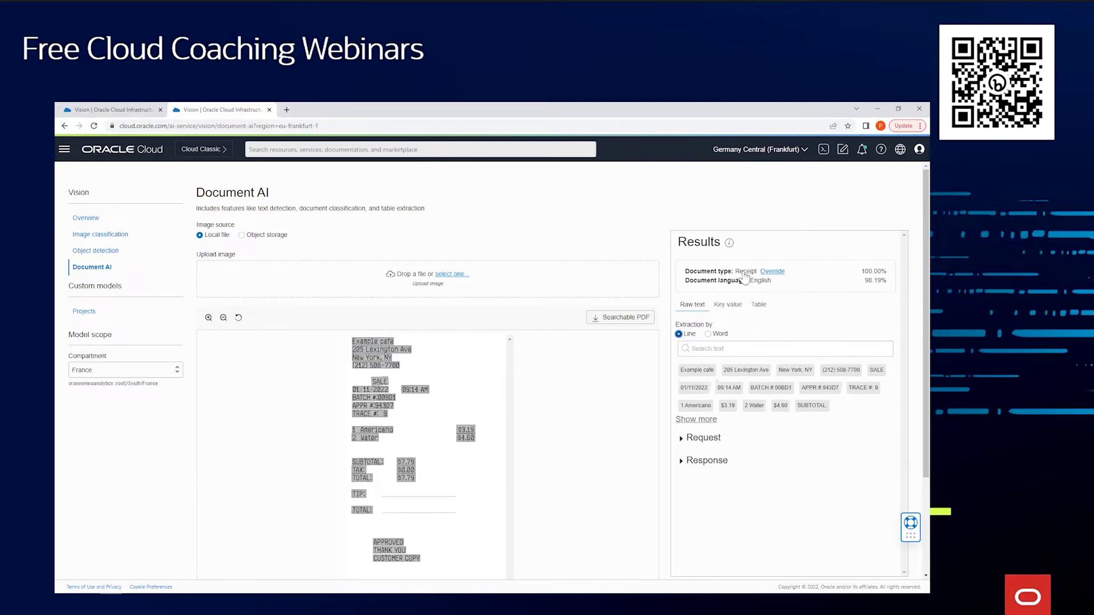
{"action": "left_click", "coordinate": [729, 305]}
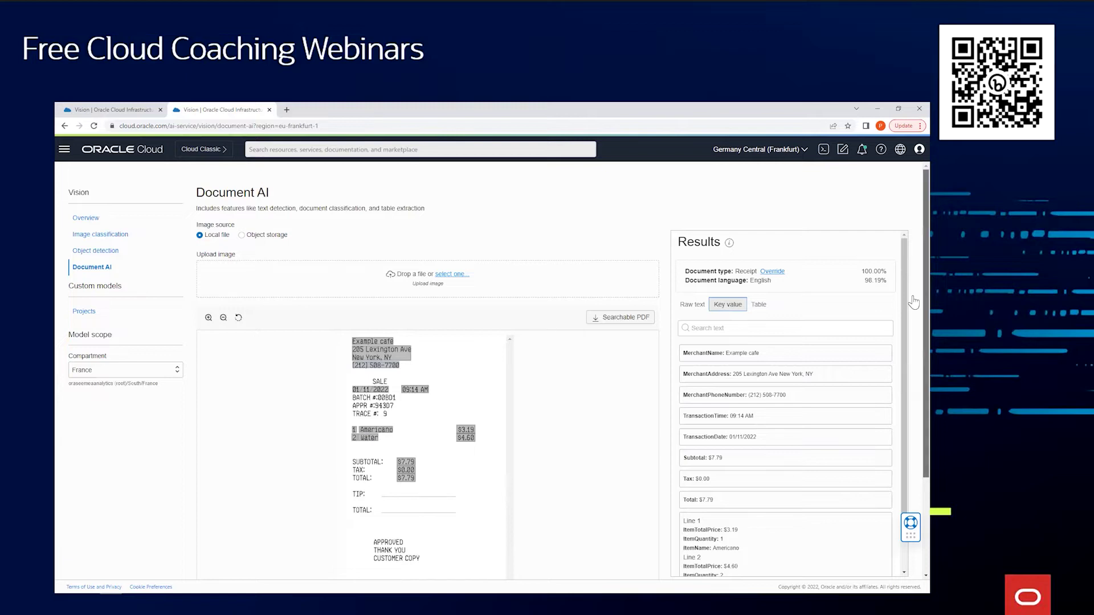
Select the sample Document2.pdf and look through its extracted table results.
{"action": "scroll", "coordinate": [913, 302], "scroll_direction": "down", "scroll_amount": 2}
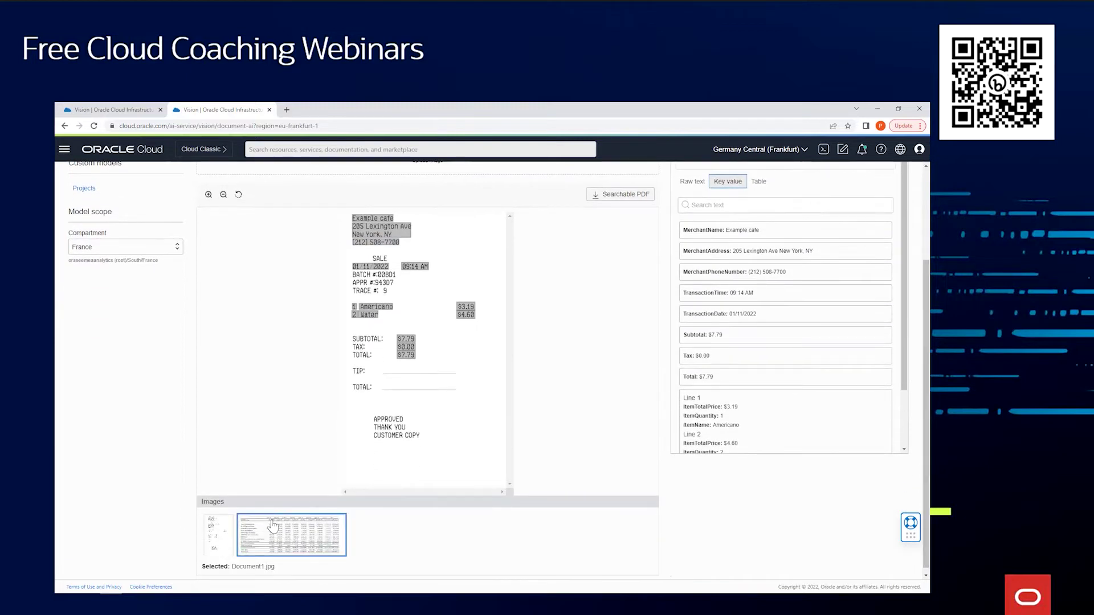
{"action": "left_click", "coordinate": [272, 525]}
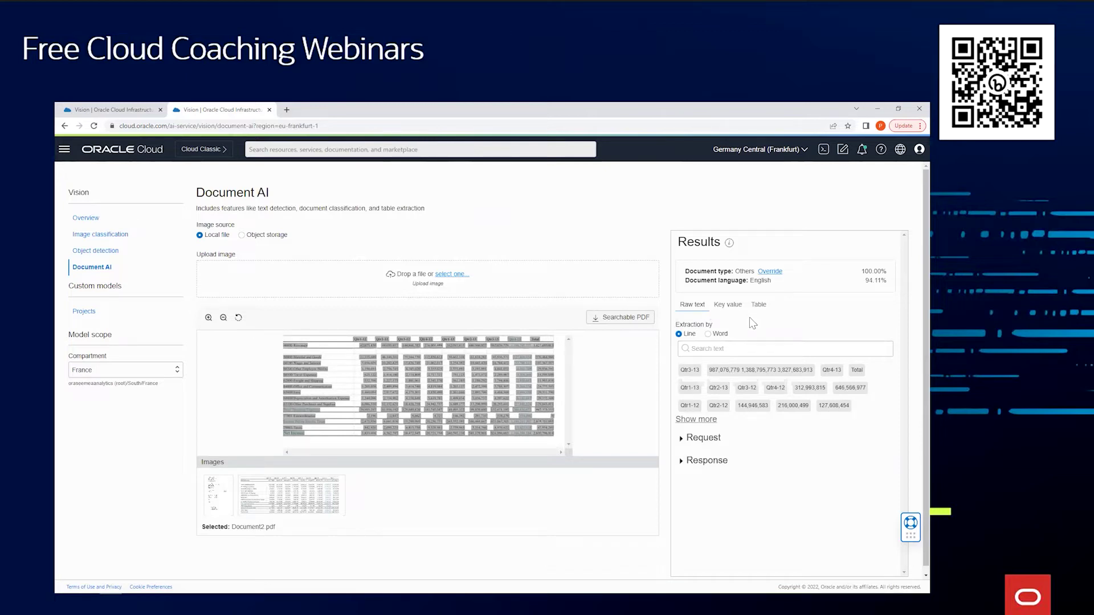
{"action": "left_click", "coordinate": [758, 304]}
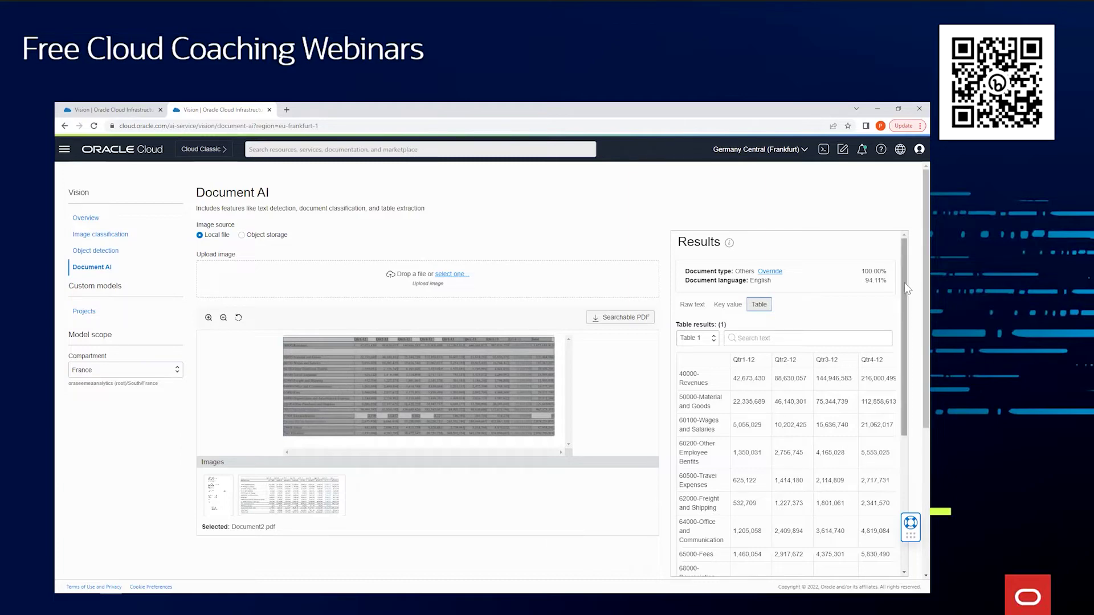
{"action": "left_click_drag", "start_coordinate": [904, 282], "coordinate": [904, 417]}
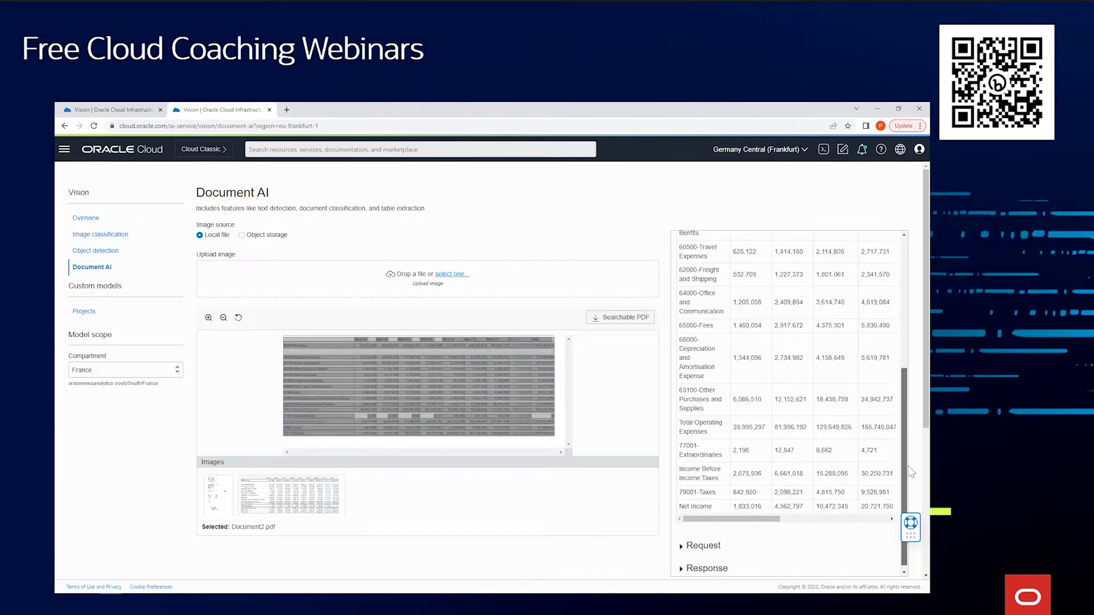
Expand the JSON response for Document2.pdf and look through it to the end.
{"action": "left_click", "coordinate": [680, 563]}
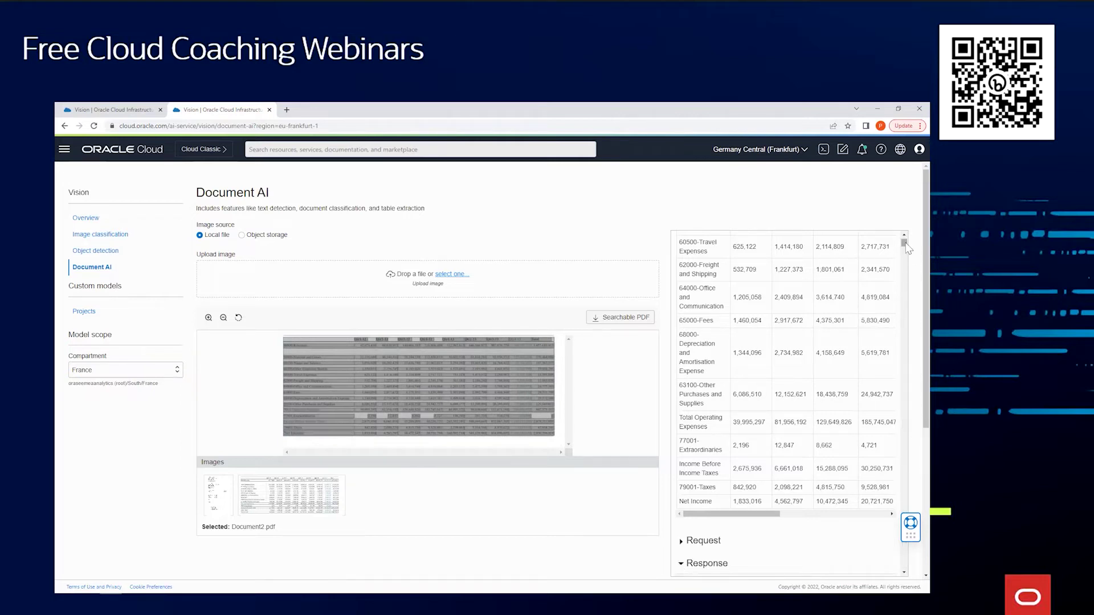
{"action": "left_click_drag", "start_coordinate": [904, 244], "coordinate": [905, 255]}
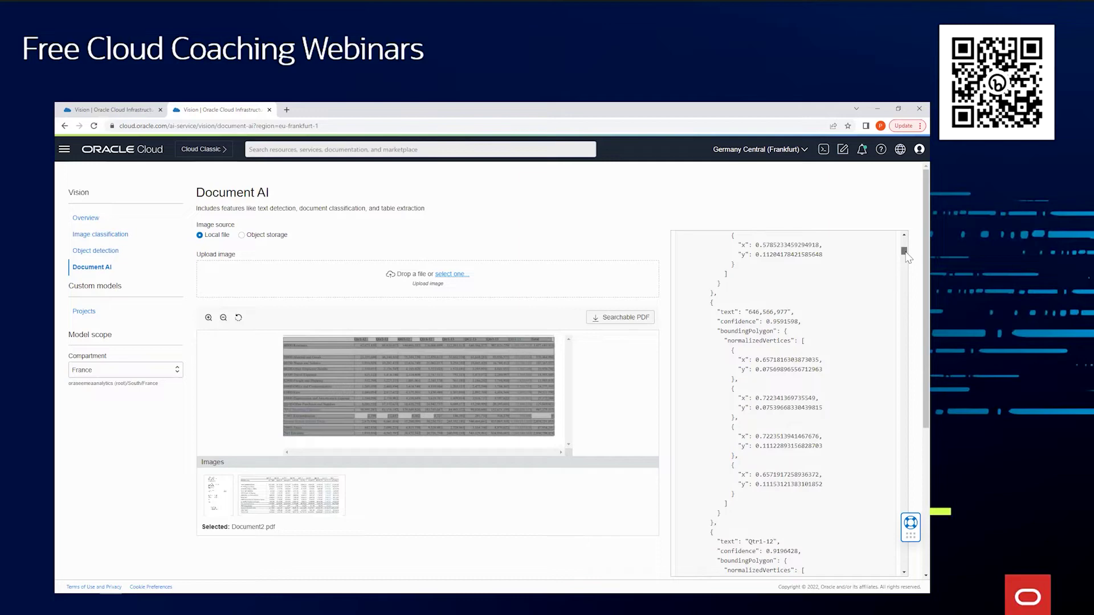
{"action": "left_click_drag", "start_coordinate": [906, 254], "coordinate": [898, 551]}
{"action": "key", "text": "alt+Tab"}
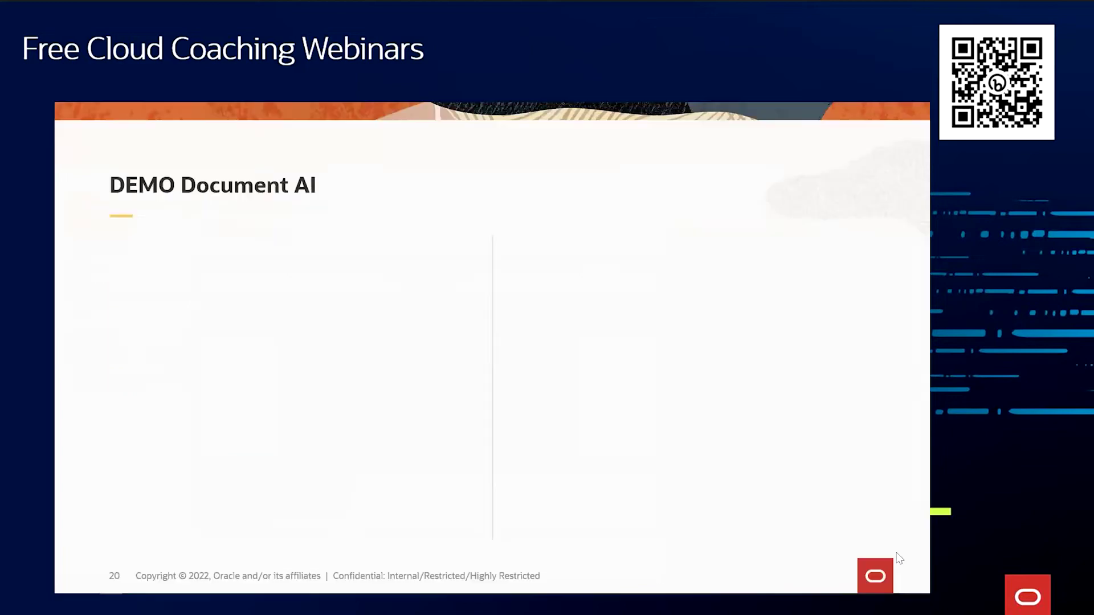
{"action": "key", "text": "alt+Tab"}
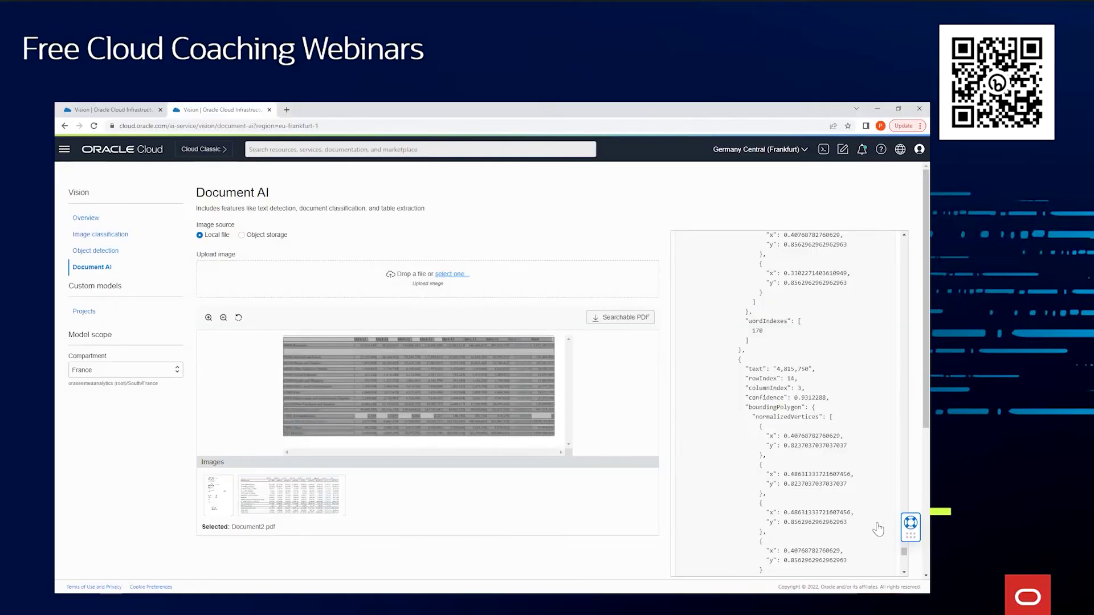
{"action": "left_click_drag", "start_coordinate": [902, 551], "coordinate": [905, 569]}
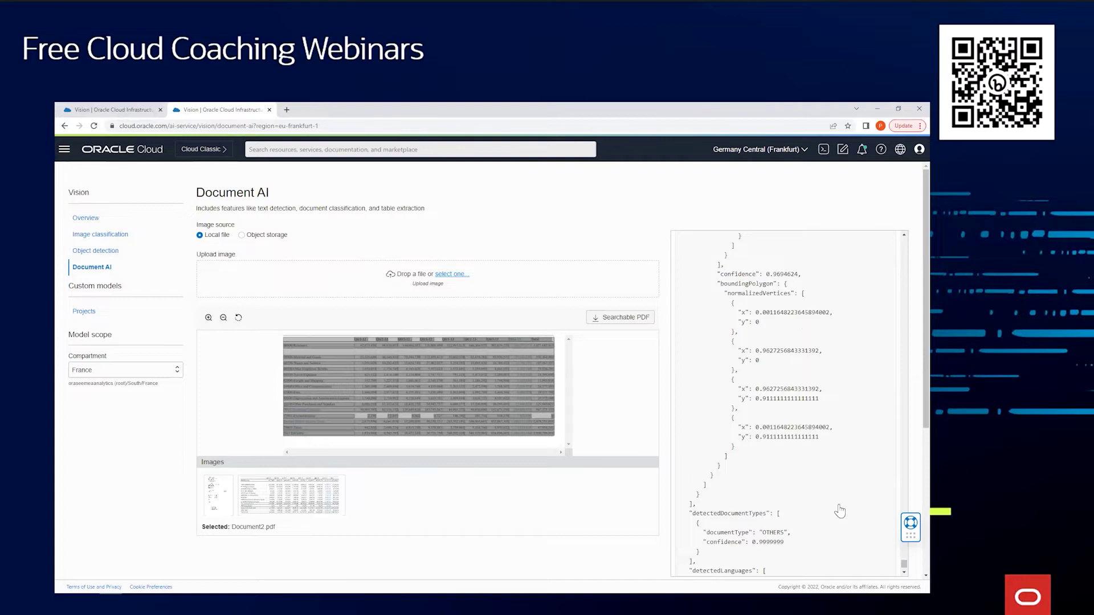
Search the page for "qty", close the search, and look through the JSON response again.
{"action": "key", "text": "ctrl+f"}
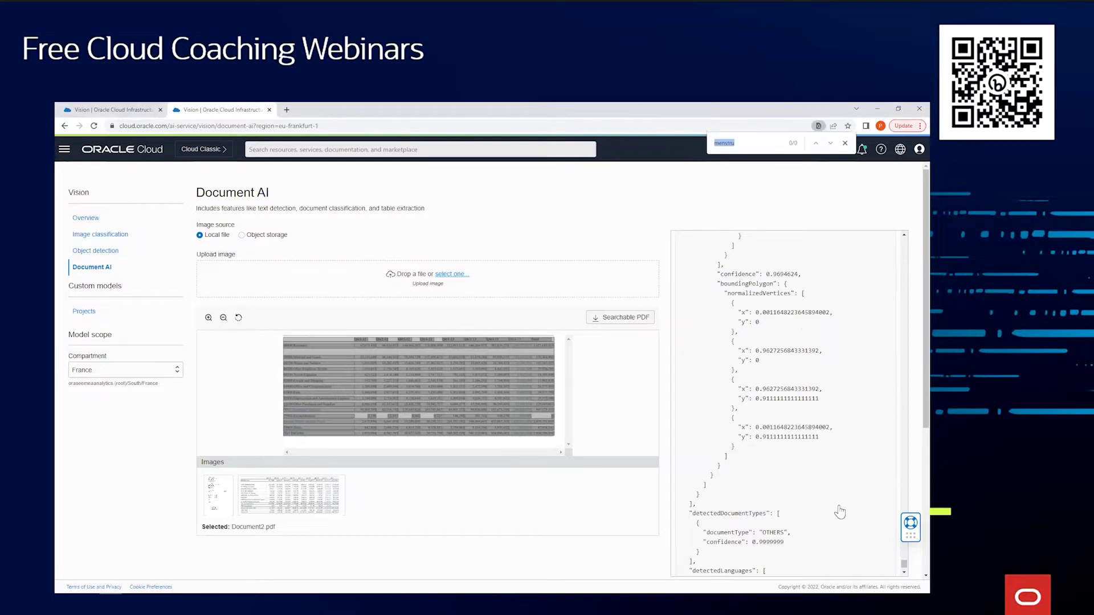
{"action": "type", "text": "qty"}
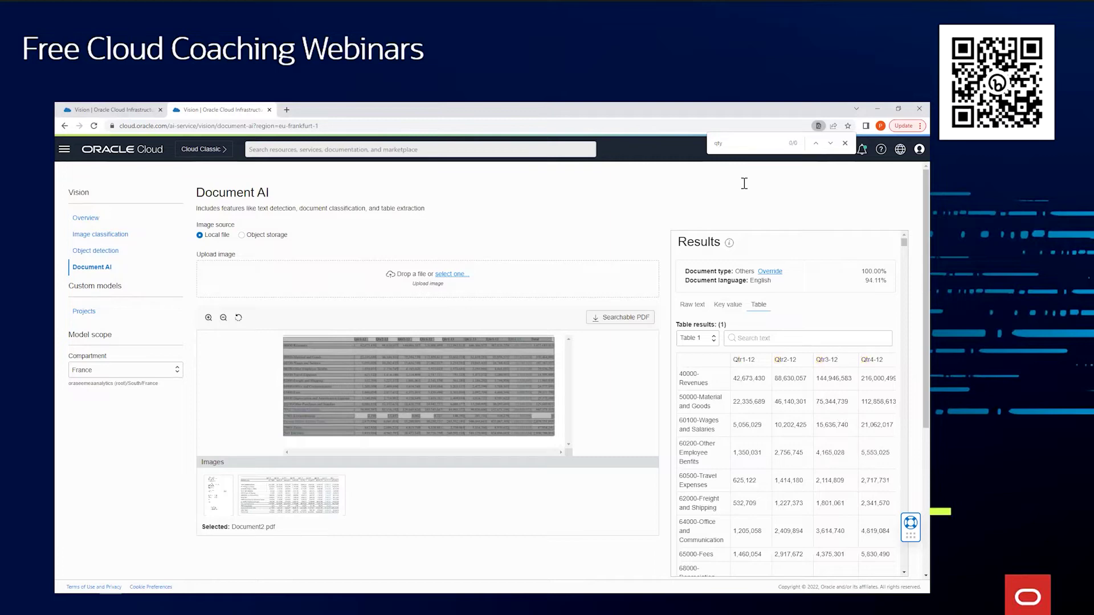
{"action": "left_click", "coordinate": [845, 143]}
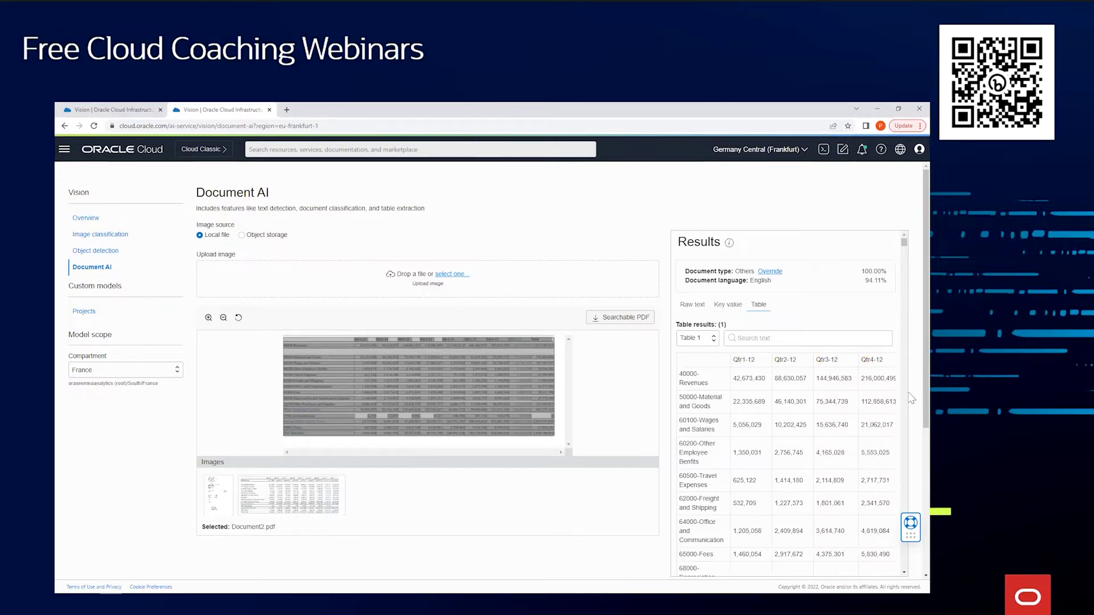
{"action": "left_click_drag", "start_coordinate": [904, 243], "coordinate": [913, 557]}
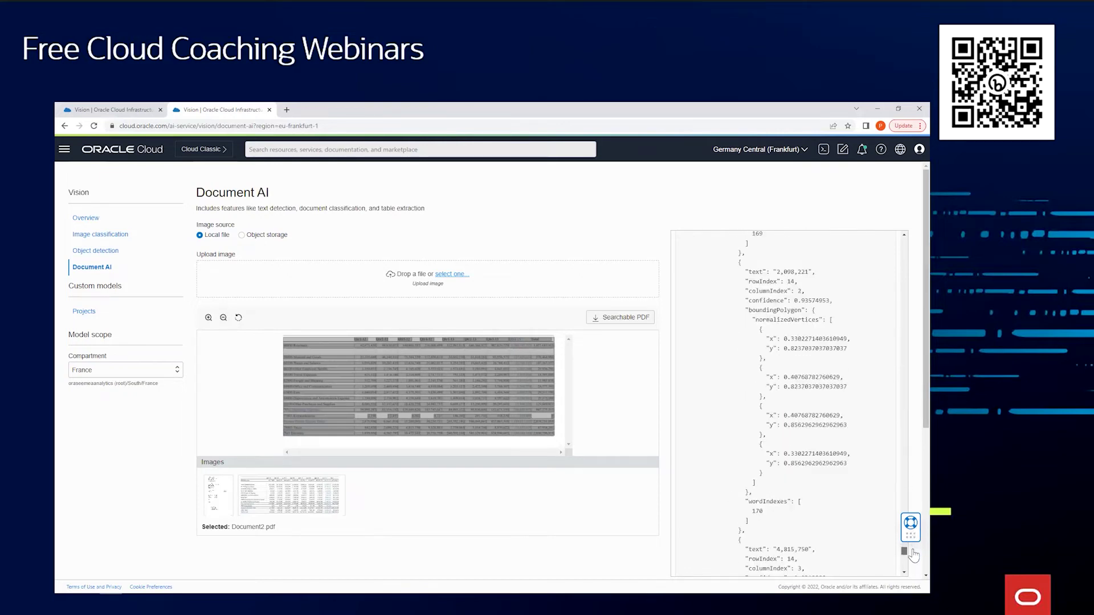
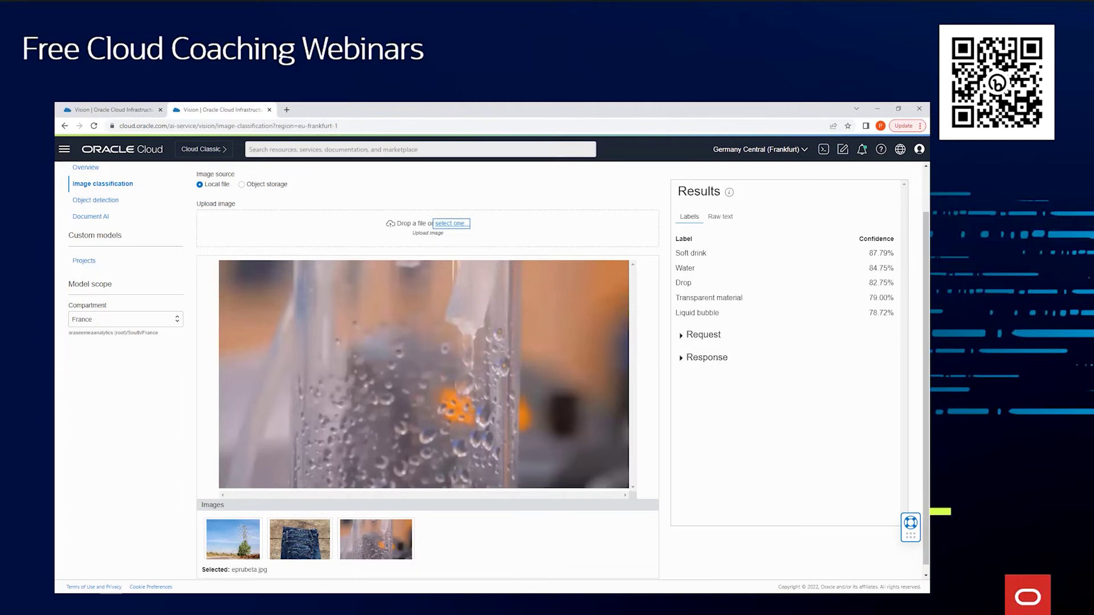
Open the Object detection demo in Vision.
{"action": "key", "text": "alt+Tab"}
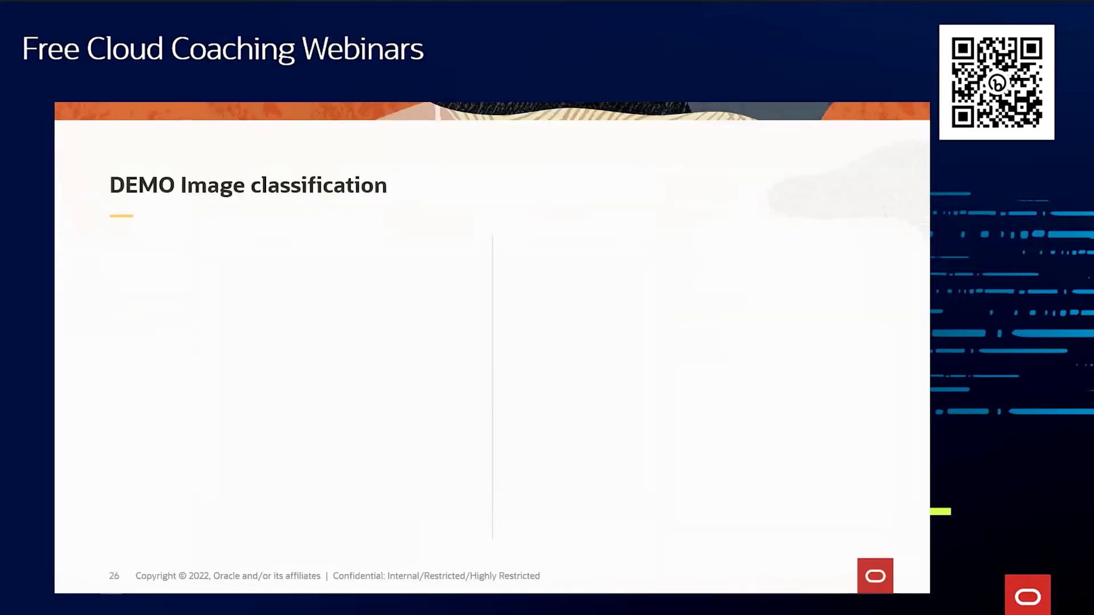
{"action": "key", "text": "alt+Tab"}
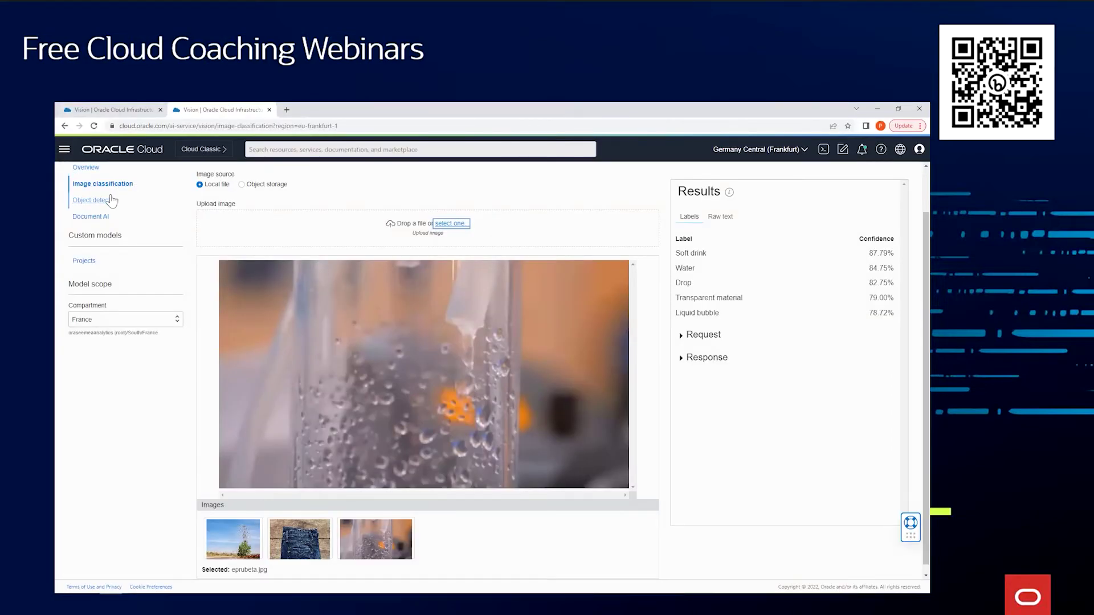
{"action": "left_click", "coordinate": [91, 200]}
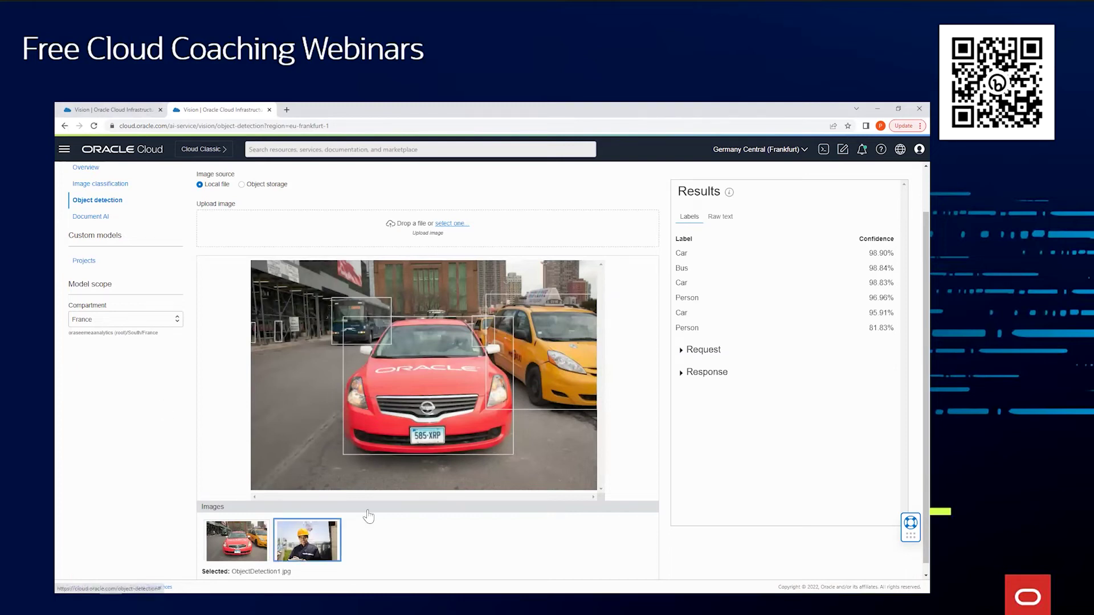
Show the raw text extracted from the taxi image and locate ORACLE, NISSAN, WeDJAK and HOPELOVE in the picture.
{"action": "left_click", "coordinate": [728, 219]}
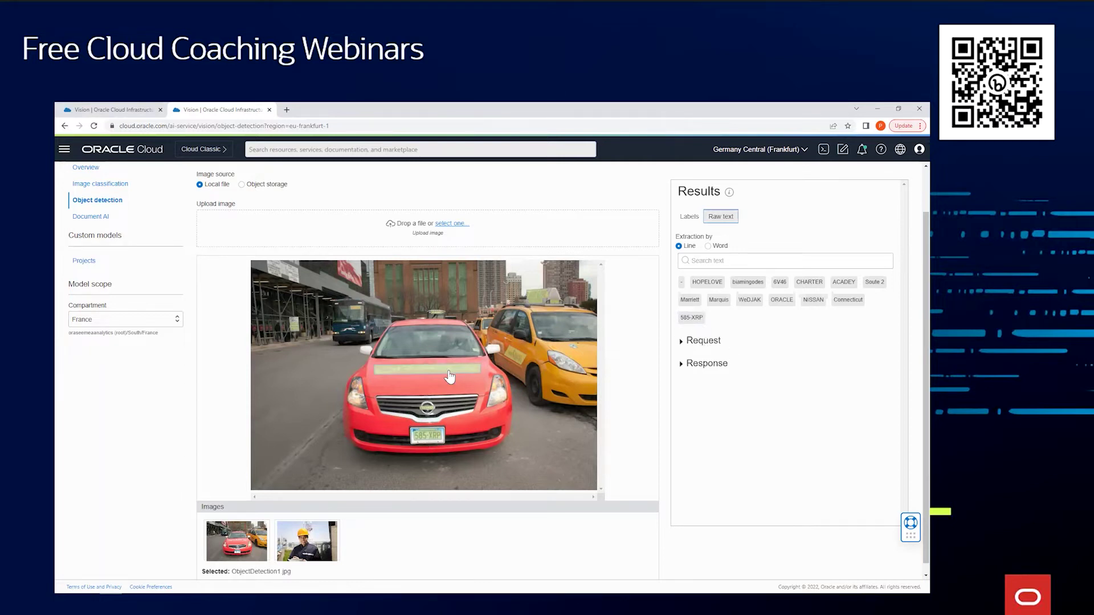
{"action": "left_click", "coordinate": [781, 300]}
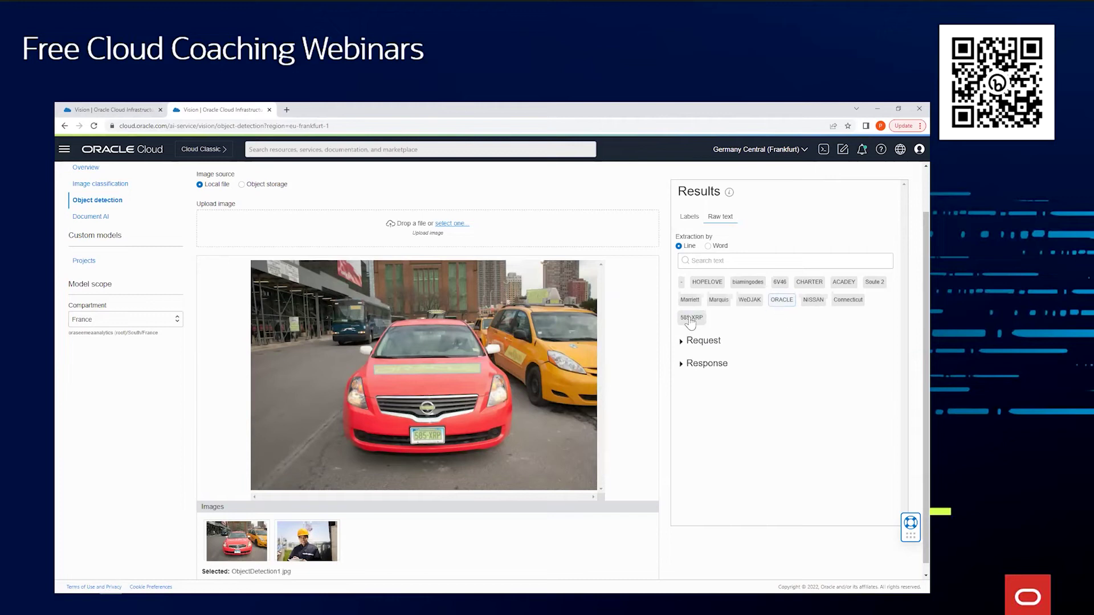
{"action": "left_click", "coordinate": [428, 414]}
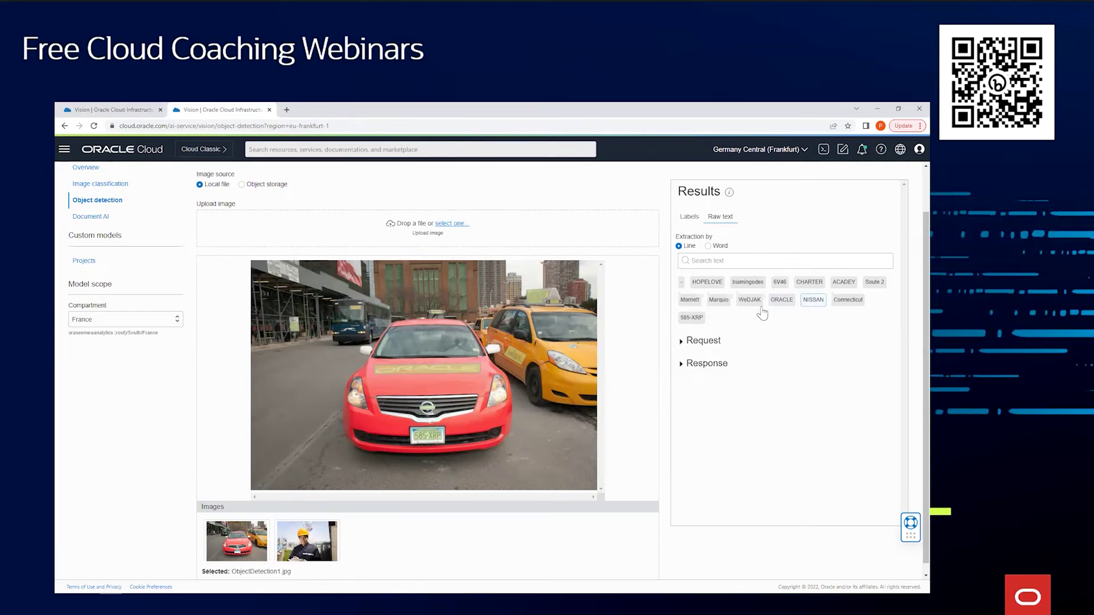
{"action": "left_click", "coordinate": [519, 364]}
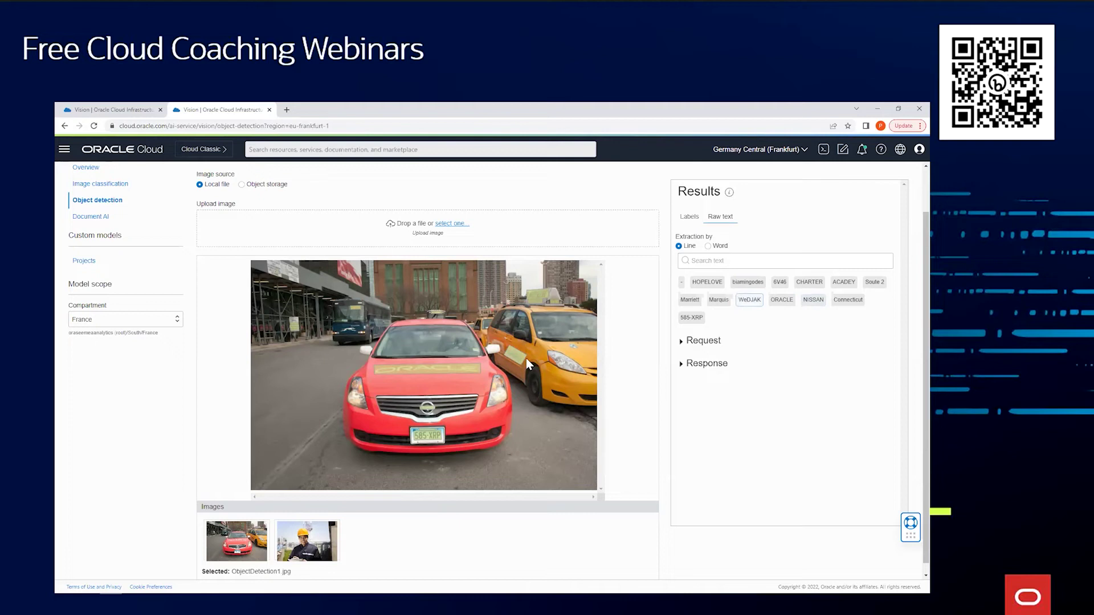
{"action": "left_click", "coordinate": [539, 301]}
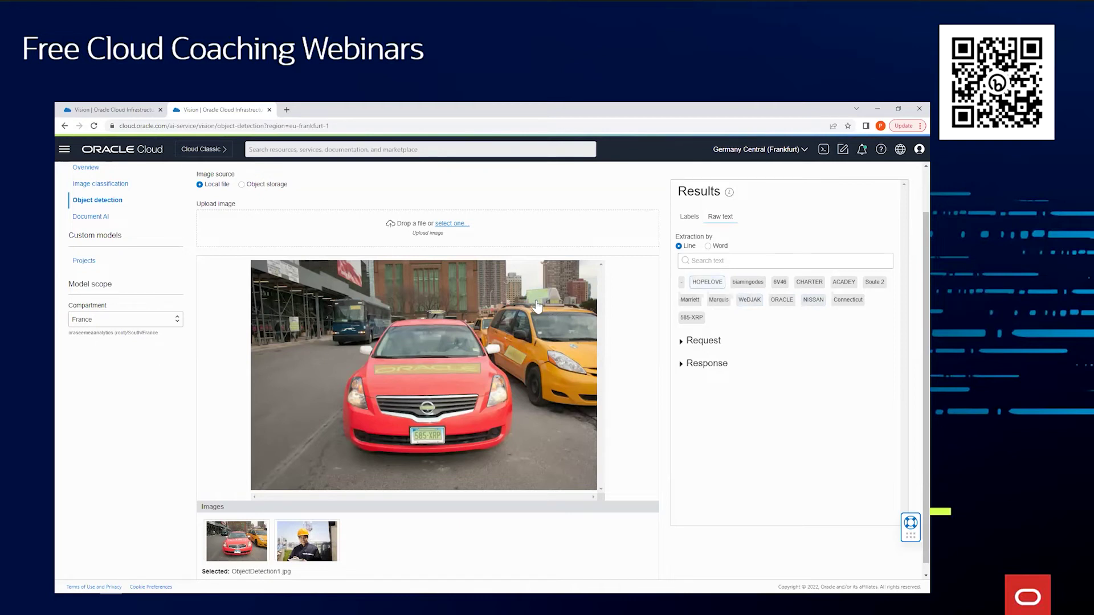
{"action": "left_click", "coordinate": [548, 307]}
{"action": "left_click", "coordinate": [554, 307]}
Select the sample image of the worker in a yellow helmet and expand its JSON response.
{"action": "left_click", "coordinate": [323, 546]}
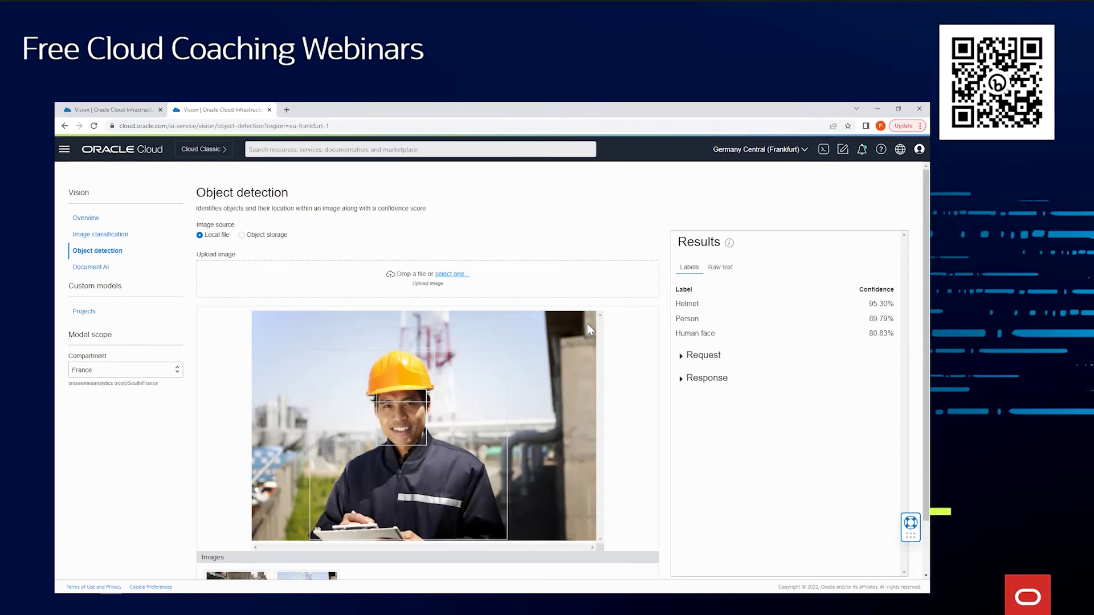
{"action": "mouse_move", "coordinate": [366, 463]}
{"action": "left_click", "coordinate": [685, 381]}
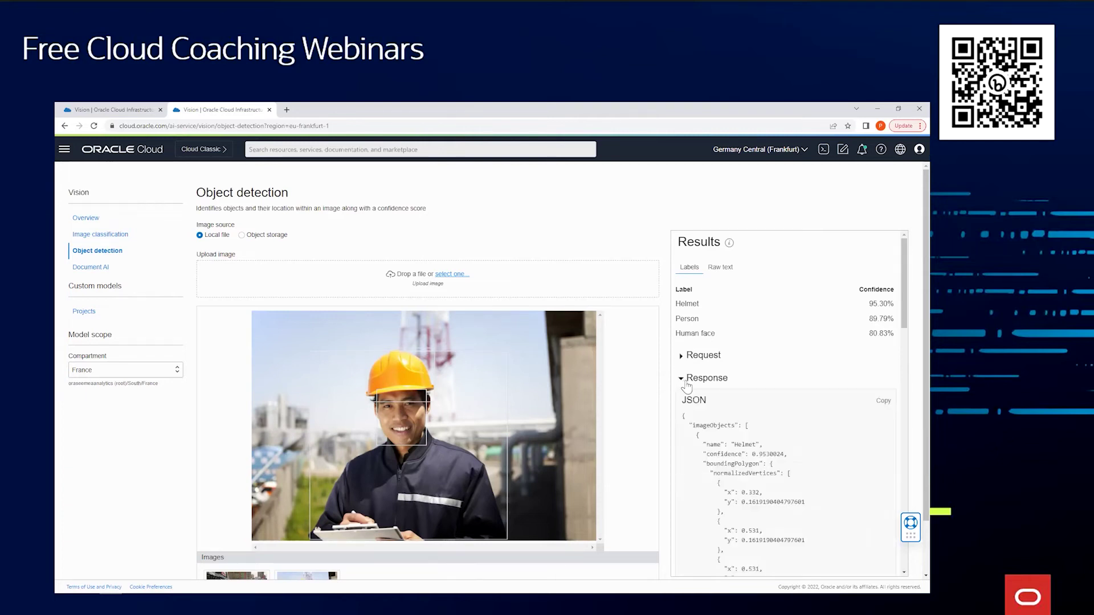
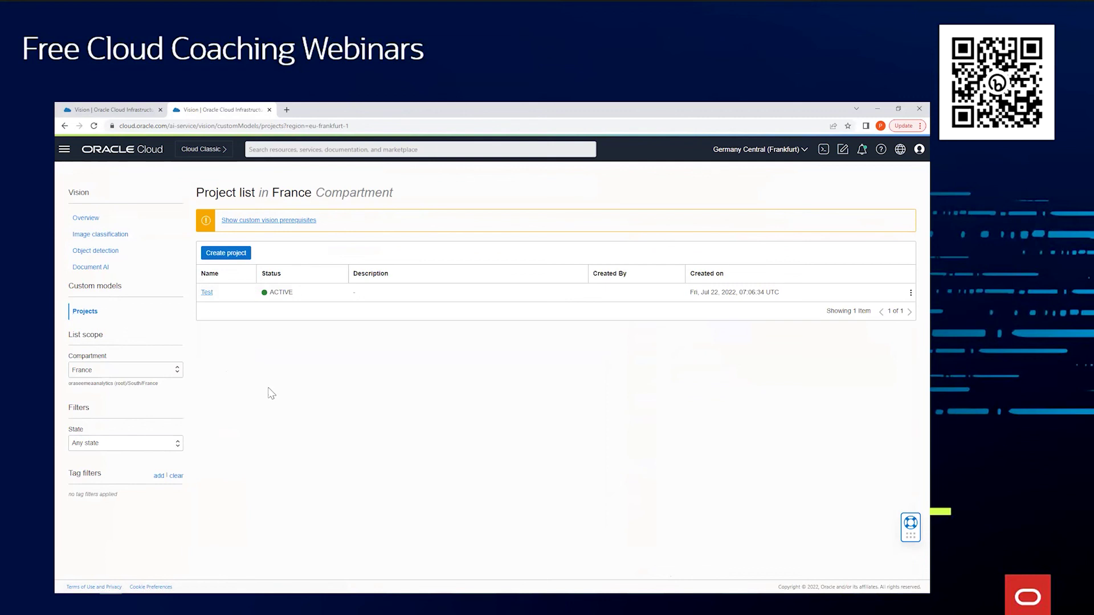
Open the custom model project Test from the France compartment's project list.
{"action": "left_click", "coordinate": [206, 293]}
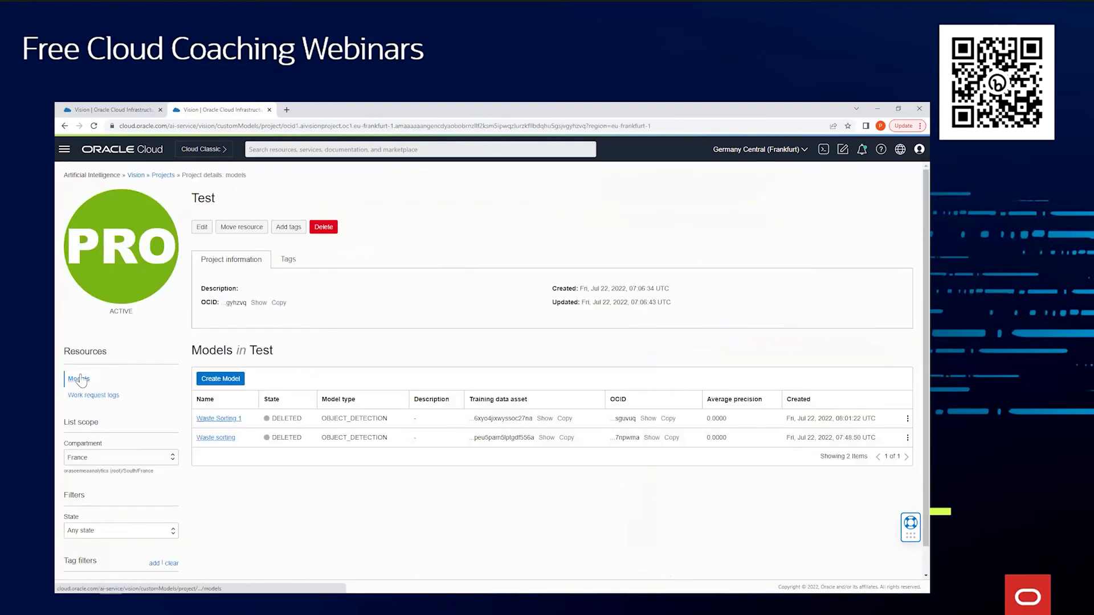
From the project list, look over the compartment, name and description fields of the new project form and close it without creating a project.
{"action": "left_click", "coordinate": [163, 174]}
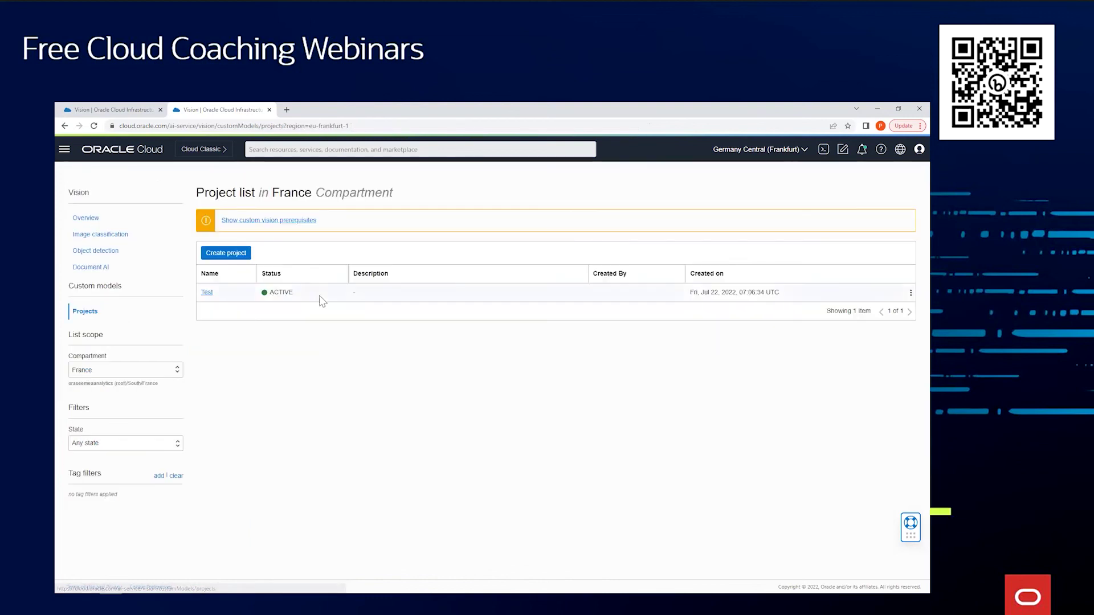
{"action": "left_click", "coordinate": [226, 254]}
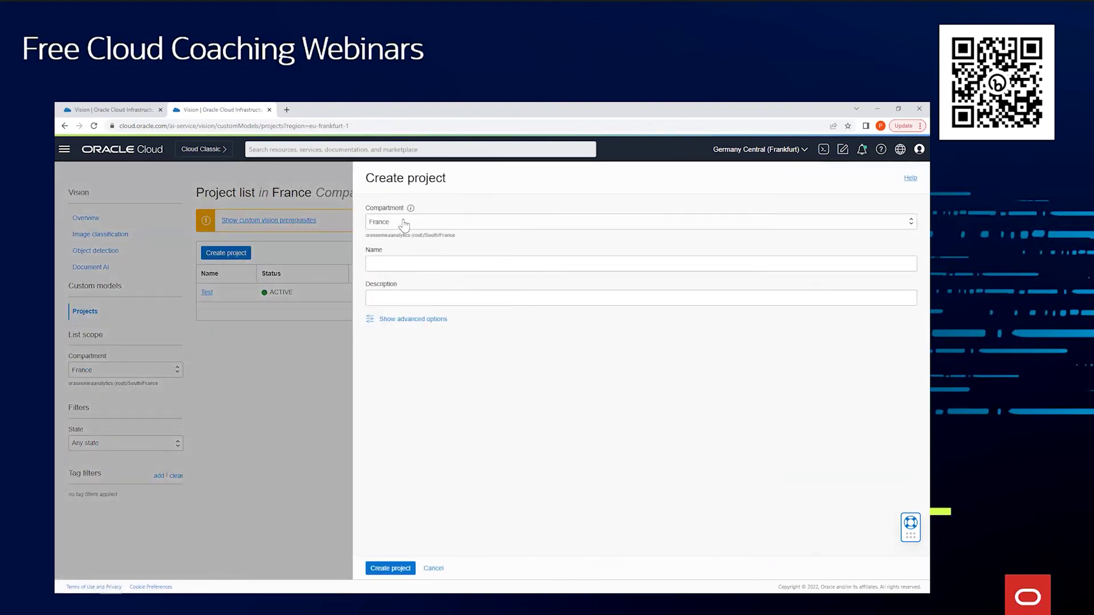
{"action": "left_click", "coordinate": [385, 262]}
{"action": "left_click", "coordinate": [386, 293]}
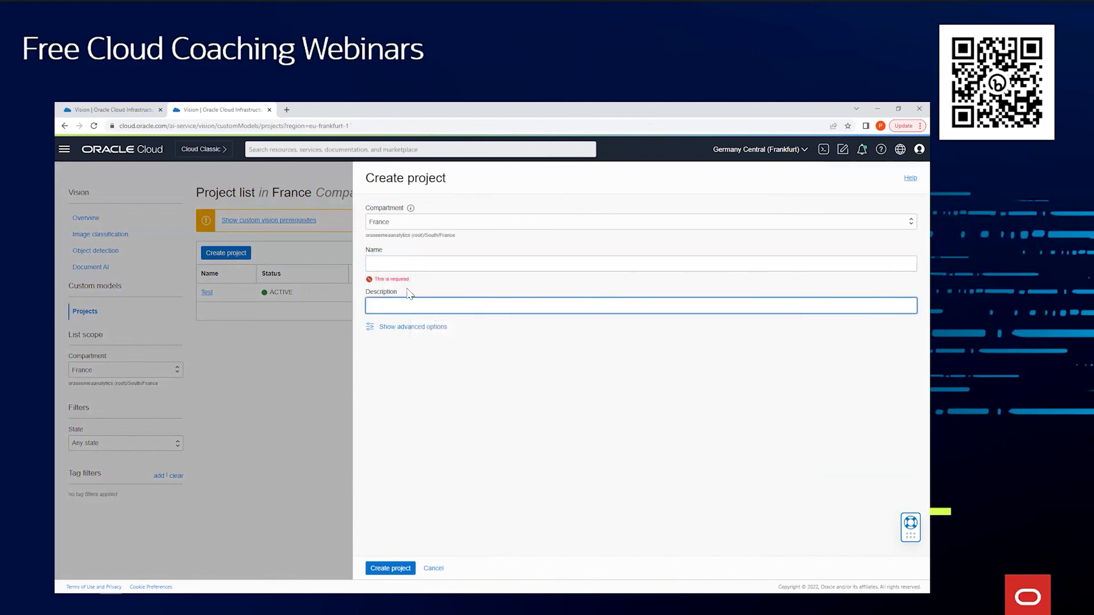
{"action": "left_click", "coordinate": [401, 223]}
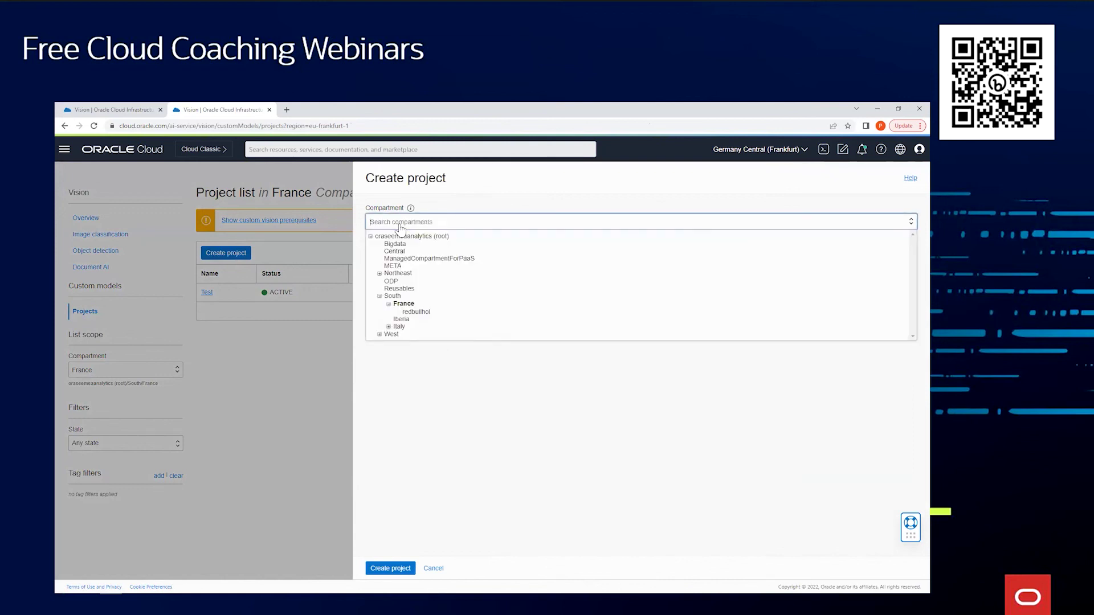
{"action": "left_click", "coordinate": [267, 433]}
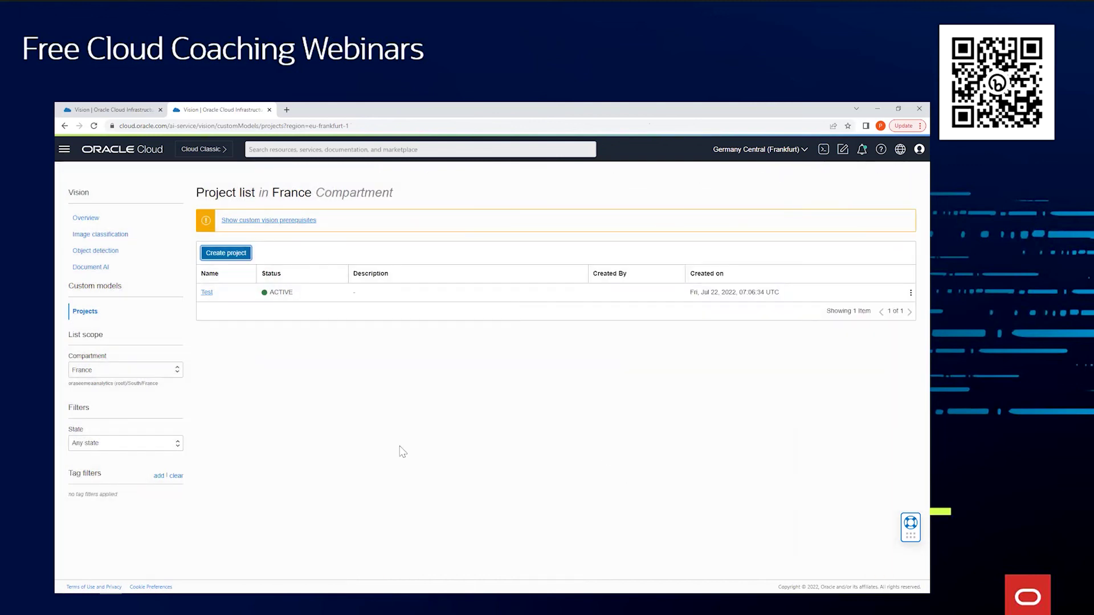
Reopen the Test project and start a new model in it, checking the available types and keeping Image classification.
{"action": "left_click", "coordinate": [207, 292]}
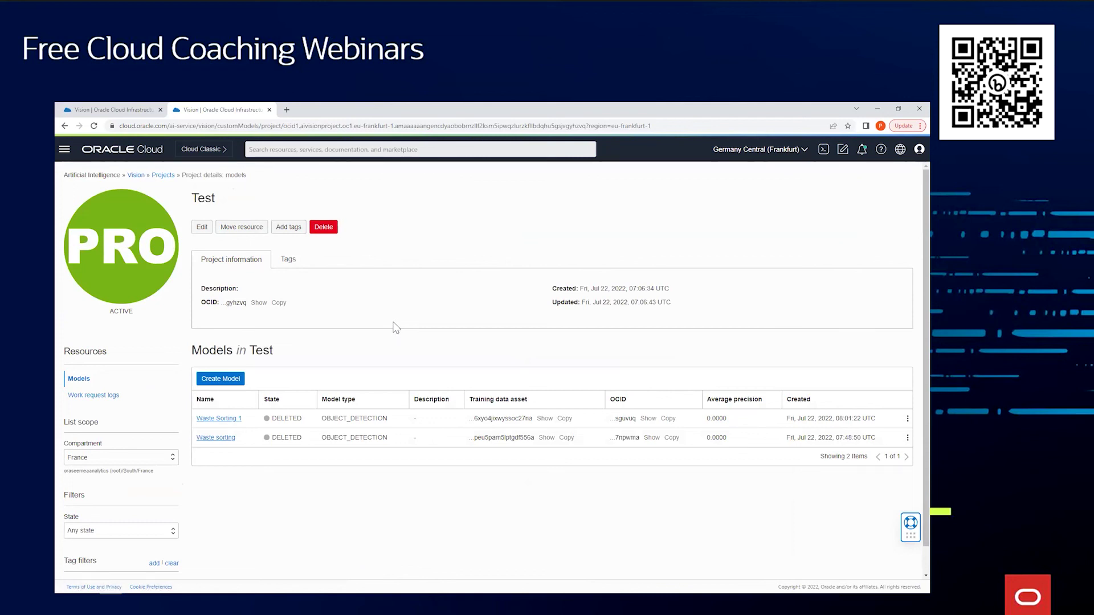
{"action": "left_click", "coordinate": [223, 386]}
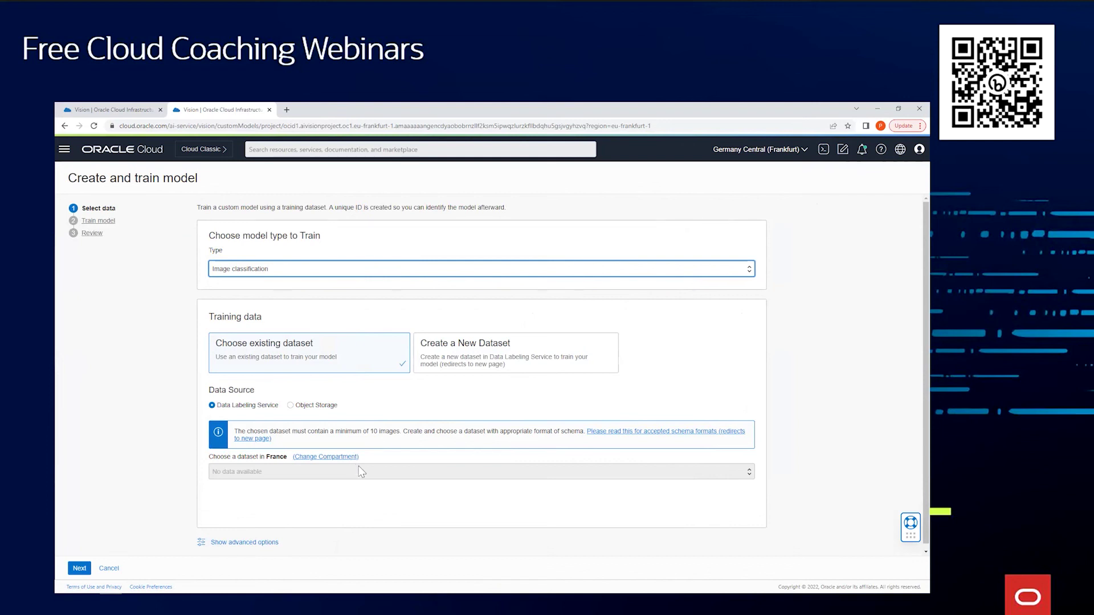
{"action": "left_click", "coordinate": [282, 273]}
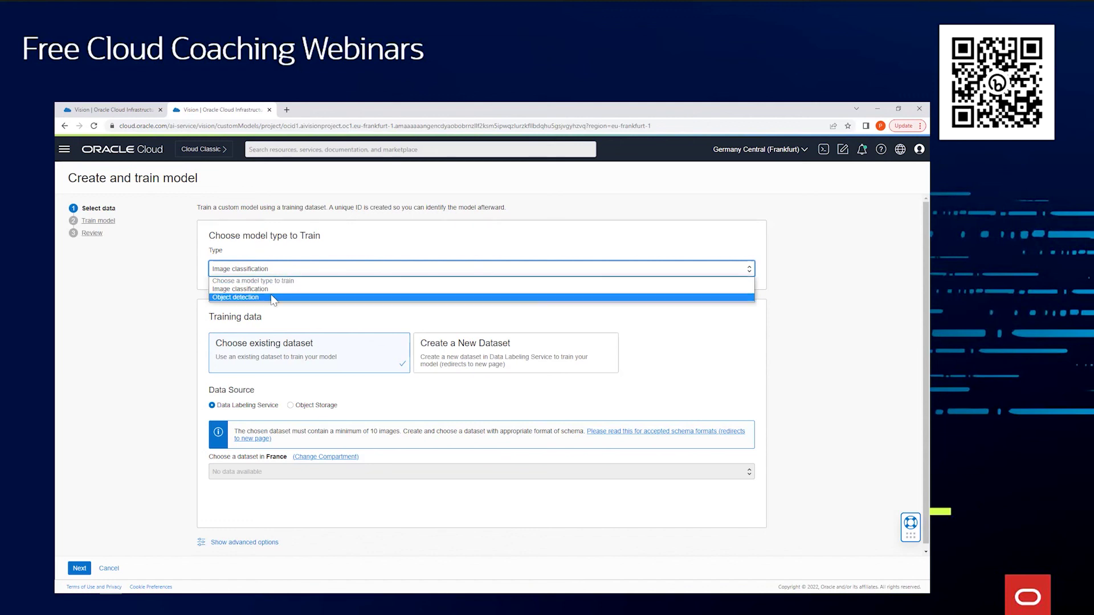
{"action": "left_click", "coordinate": [385, 246]}
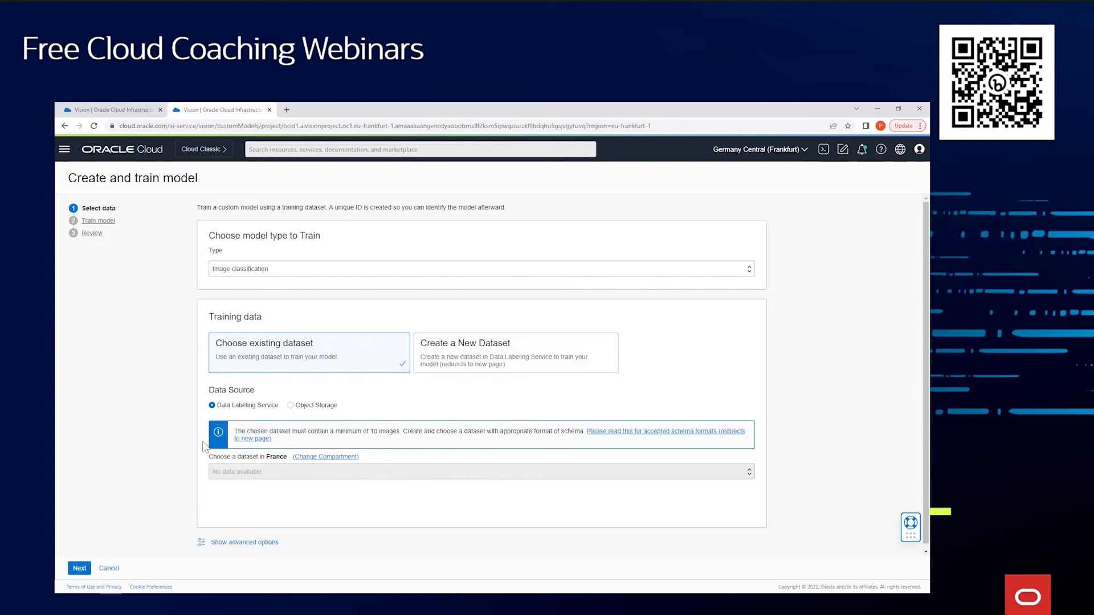
Set the training data to the existing Data Labeling Service dataset fdf_shooting_range_cropped in the West compartment and continue to the training settings.
{"action": "left_click", "coordinate": [296, 407]}
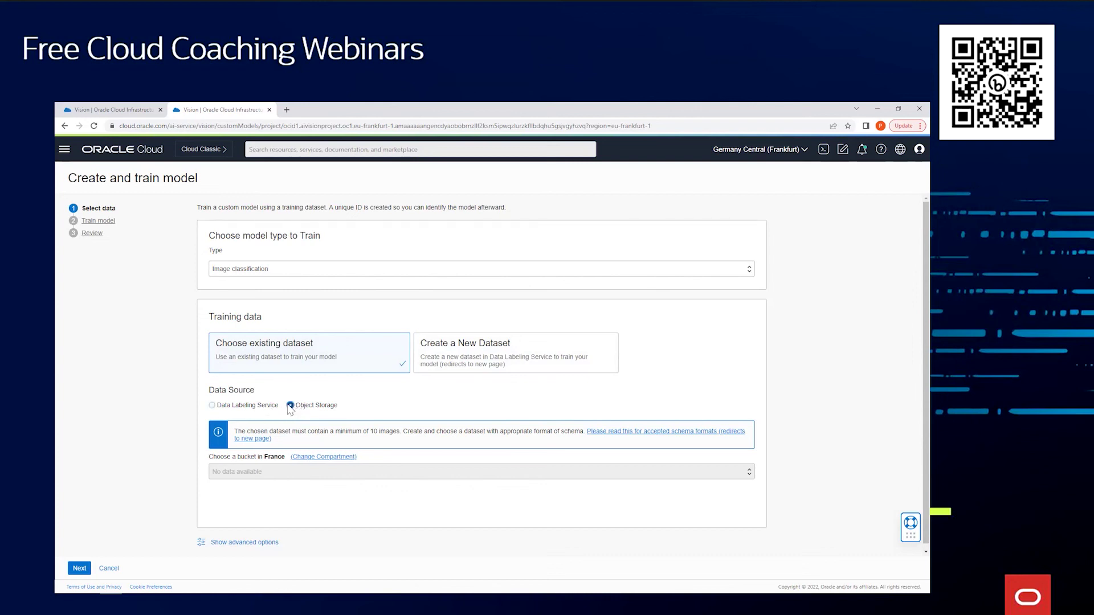
{"action": "left_click", "coordinate": [212, 406]}
{"action": "left_click", "coordinate": [316, 462]}
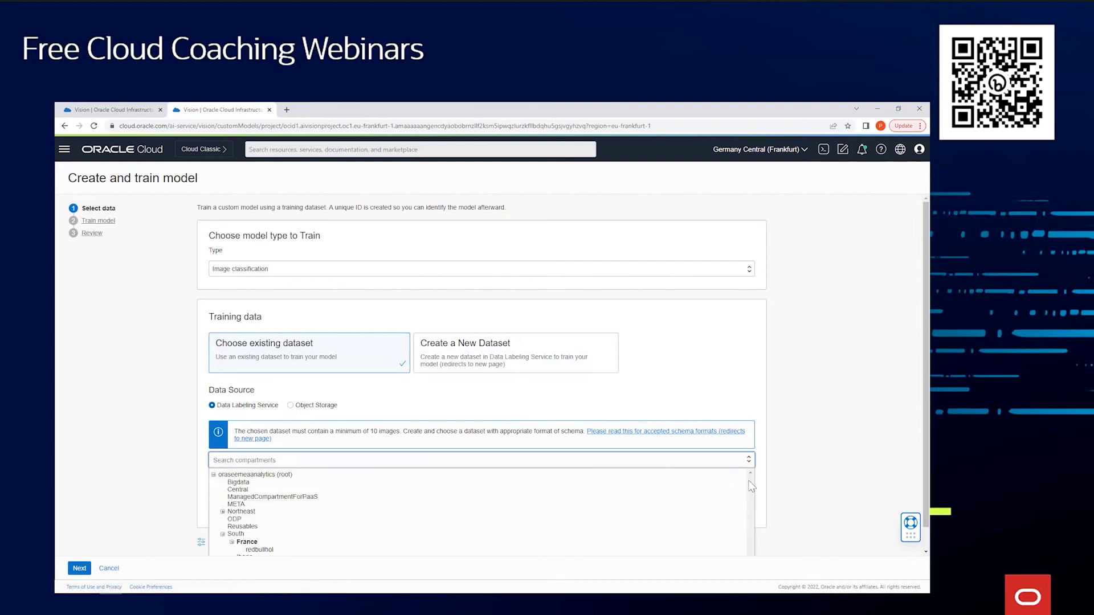
{"action": "left_click", "coordinate": [222, 535]}
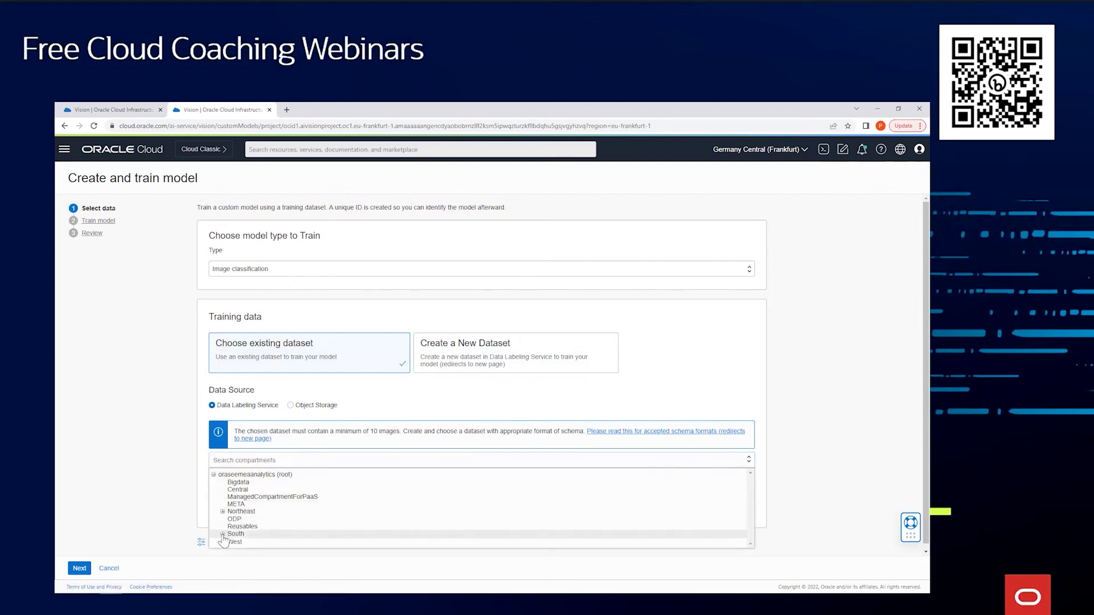
{"action": "left_click", "coordinate": [231, 541]}
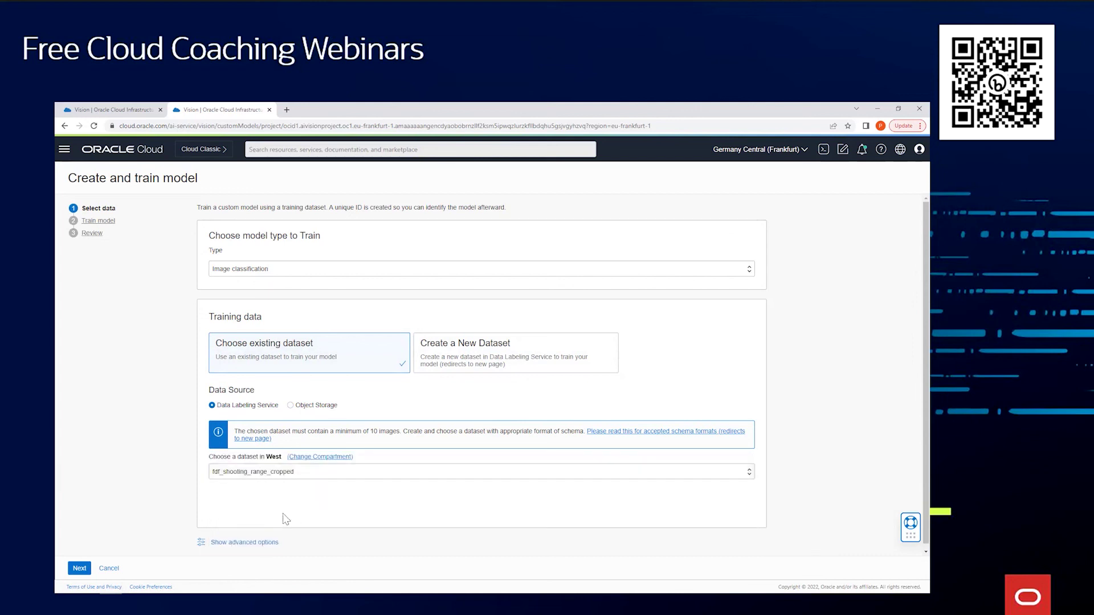
{"action": "left_click", "coordinate": [79, 568]}
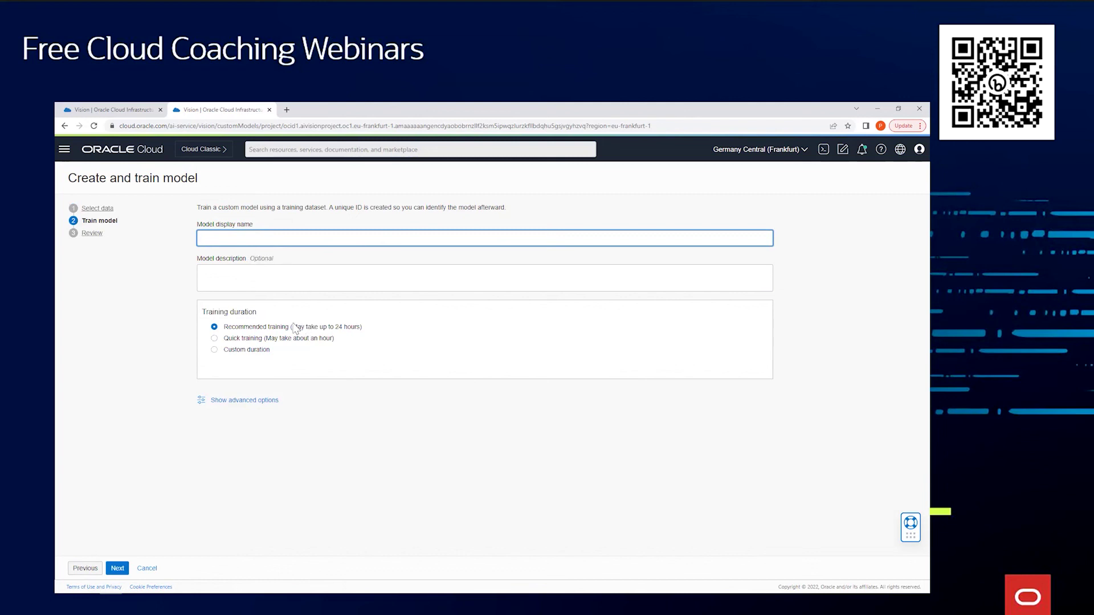
Try the custom training duration option for the model and switch back to Recommended training.
{"action": "left_click", "coordinate": [246, 280]}
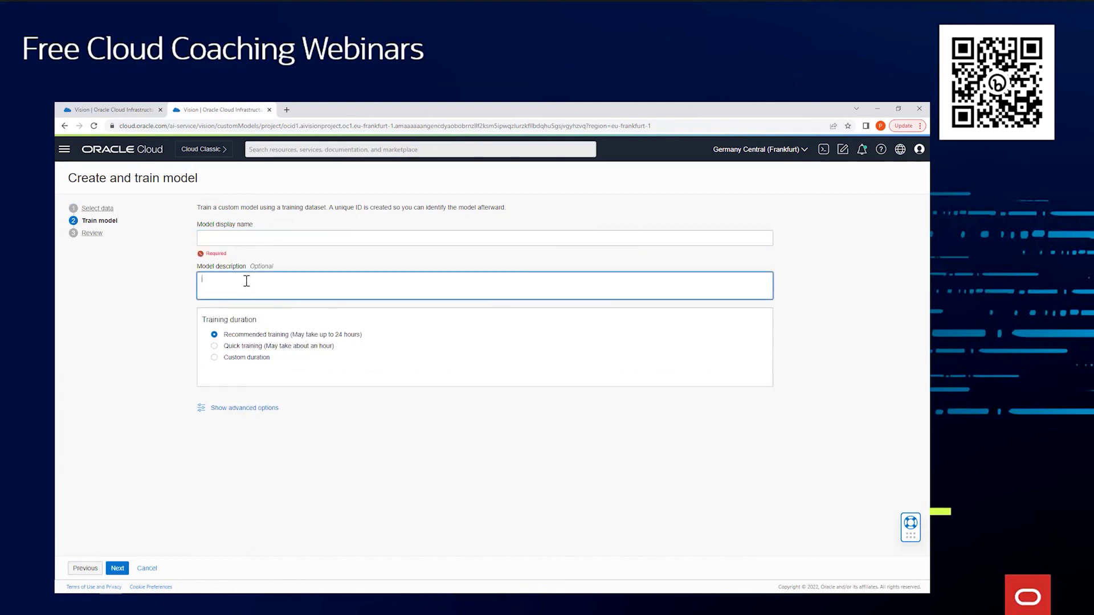
{"action": "left_click", "coordinate": [179, 302]}
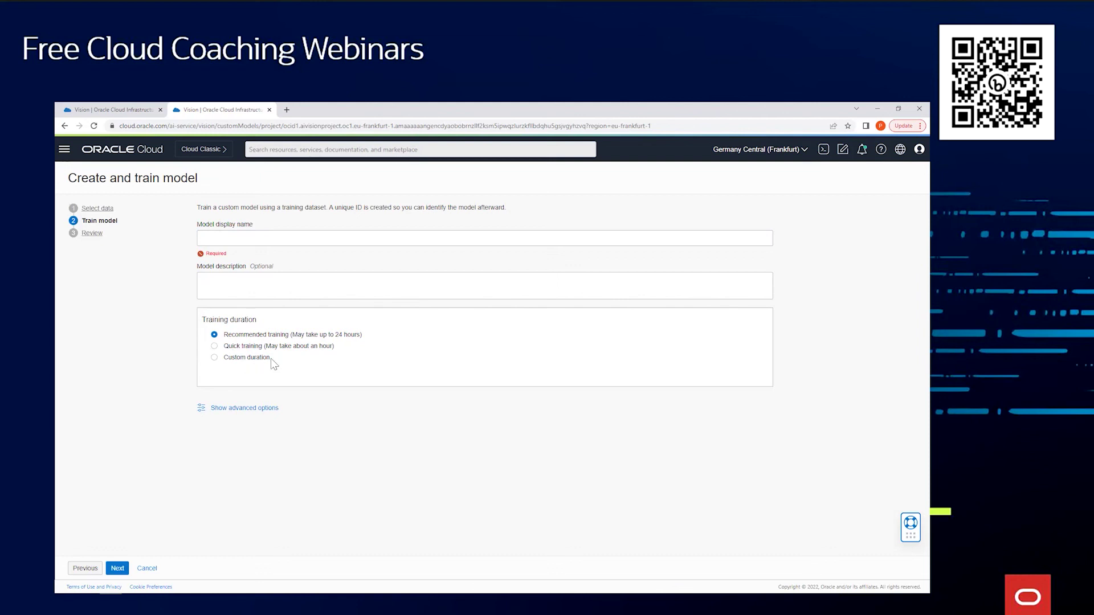
{"action": "left_click", "coordinate": [214, 357]}
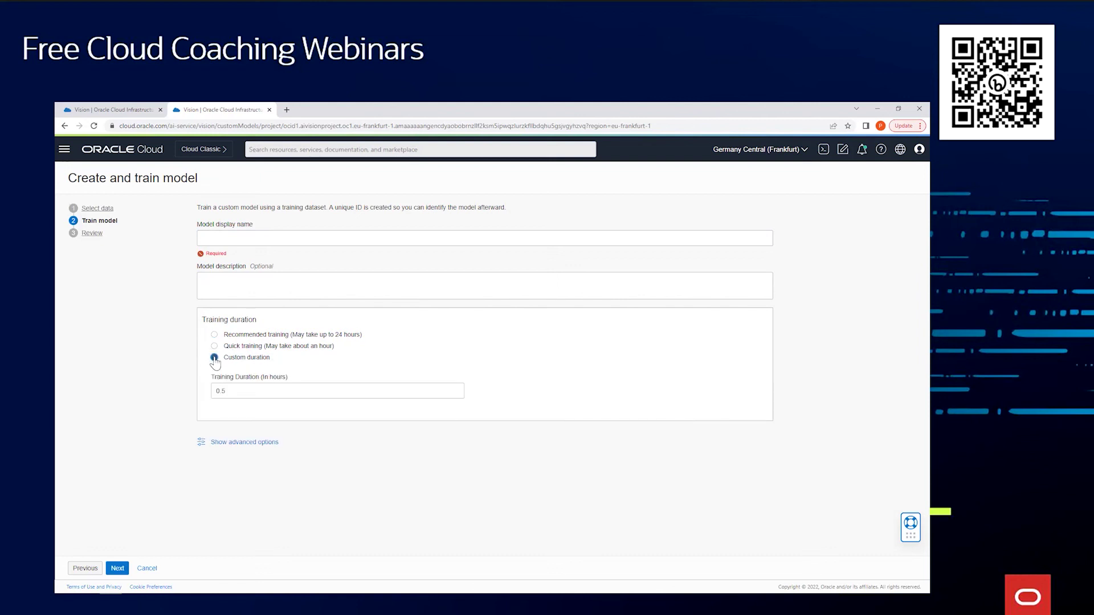
{"action": "double_click", "coordinate": [233, 389]}
{"action": "left_click", "coordinate": [320, 362]}
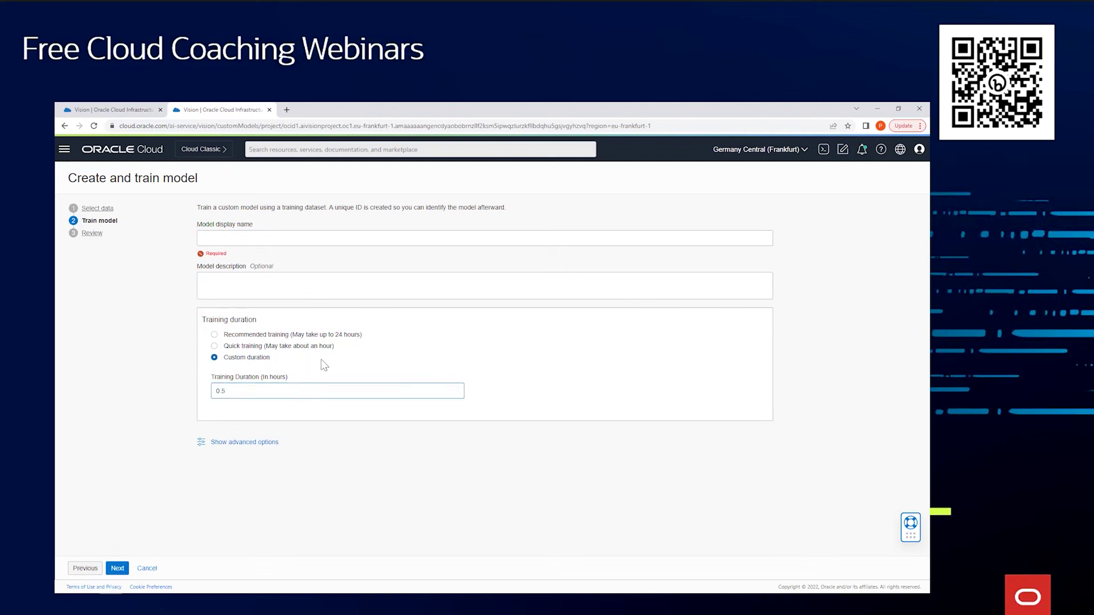
{"action": "left_click", "coordinate": [214, 335]}
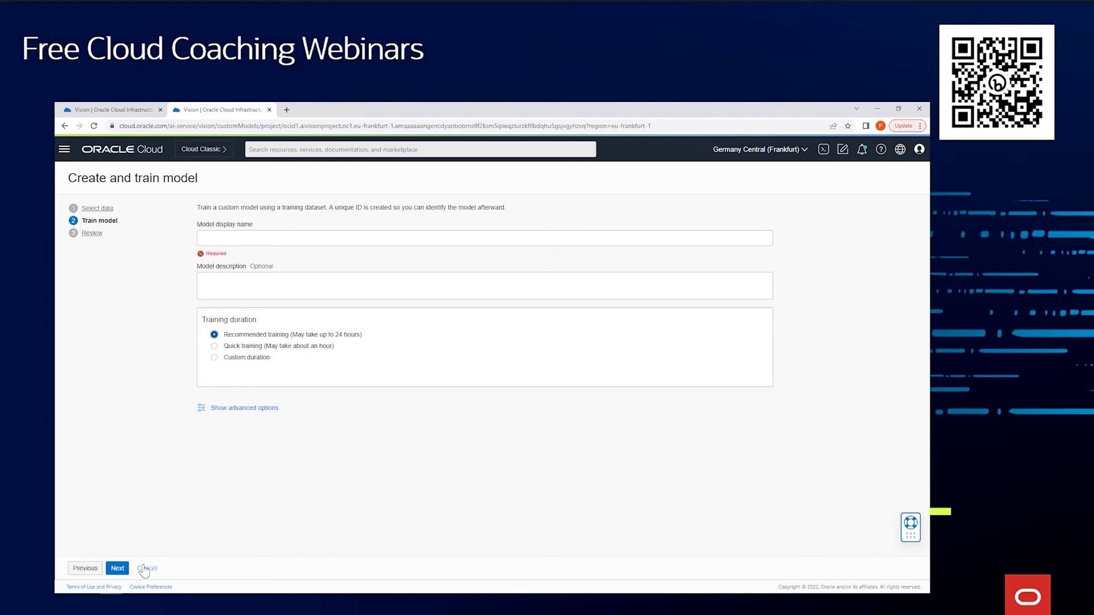
Name the model dsfd and review its training setup before cancelling the model creation.
{"action": "left_click", "coordinate": [261, 239]}
{"action": "type", "text": "dsfd"}
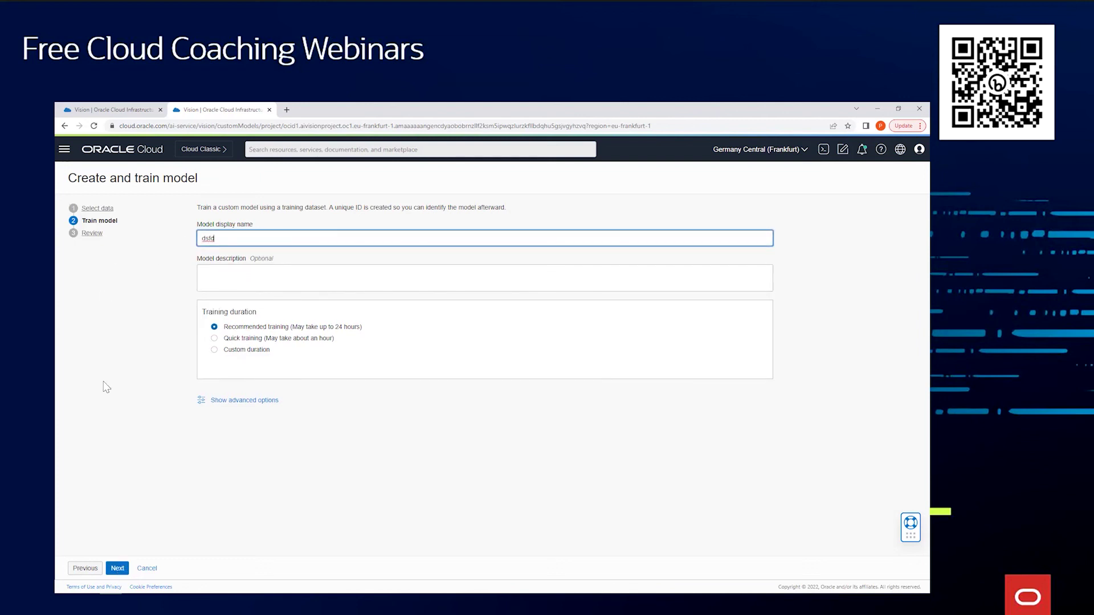
{"action": "left_click", "coordinate": [117, 562]}
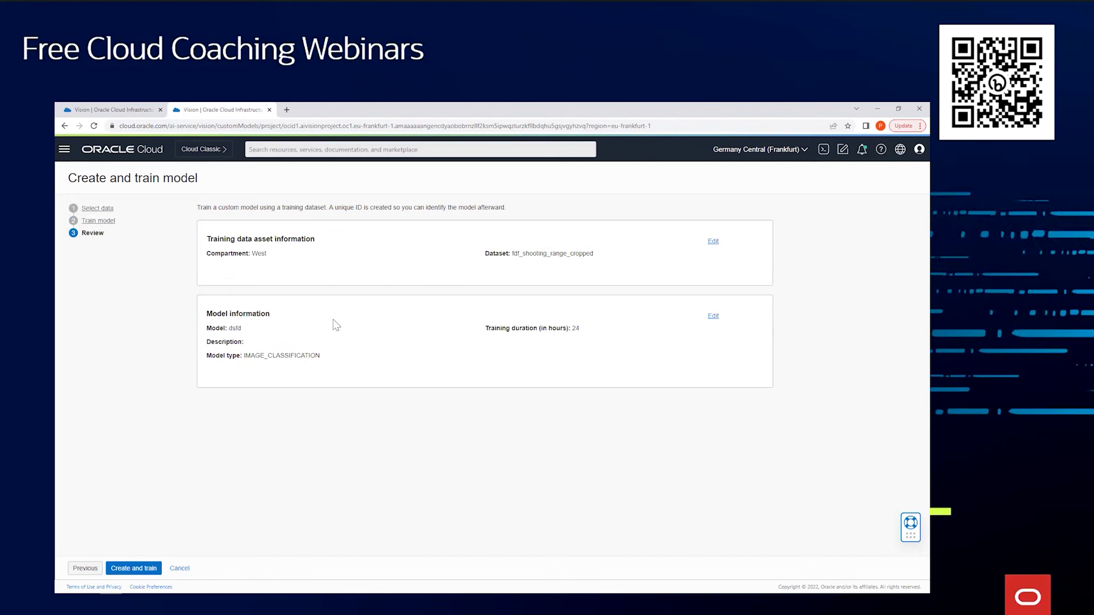
{"action": "left_click", "coordinate": [179, 568]}
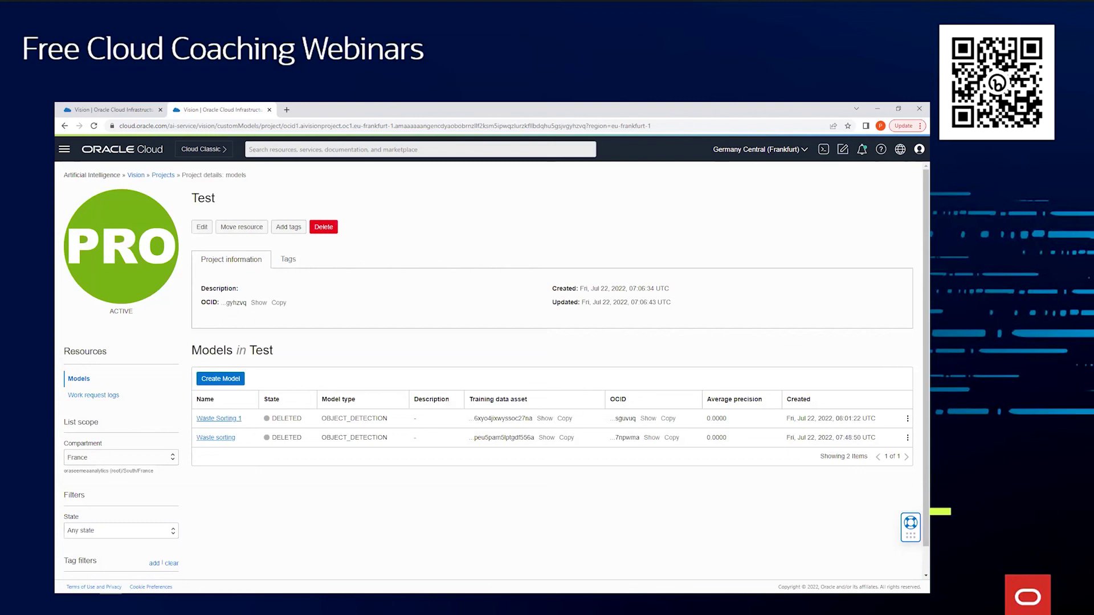